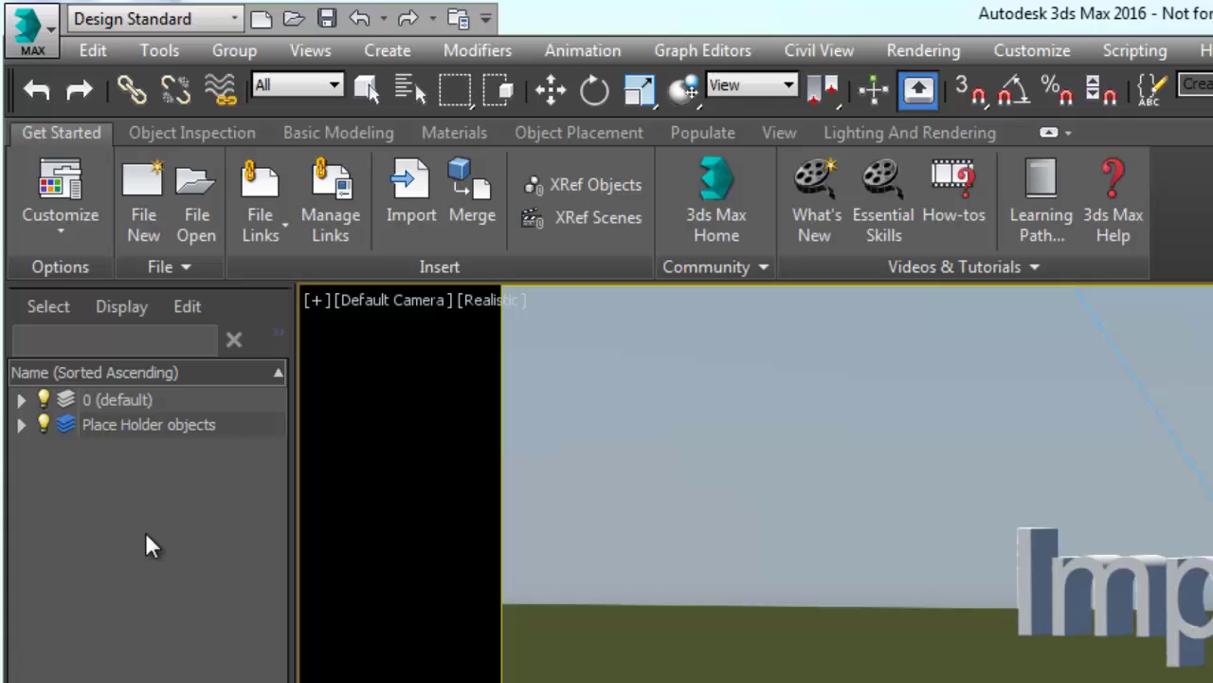
Browse the welcome screen's tool categories, from measuring and modeling through lighting and rendering
left_click(204, 131)
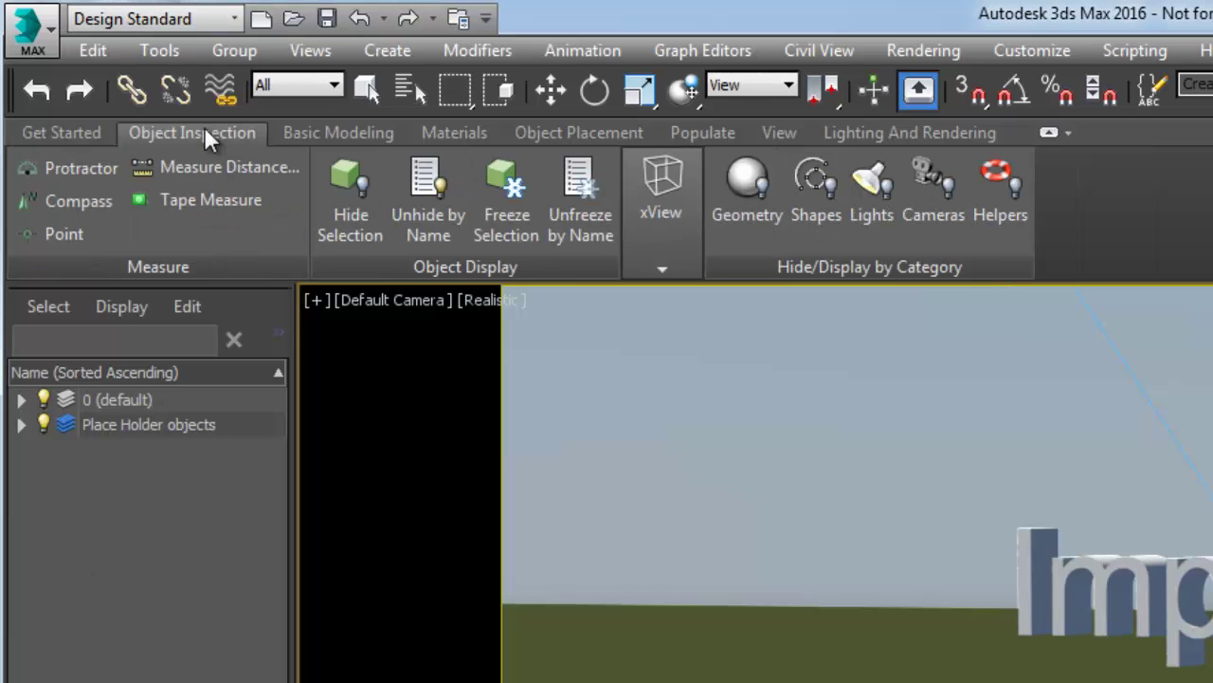
left_click(351, 131)
left_click(449, 133)
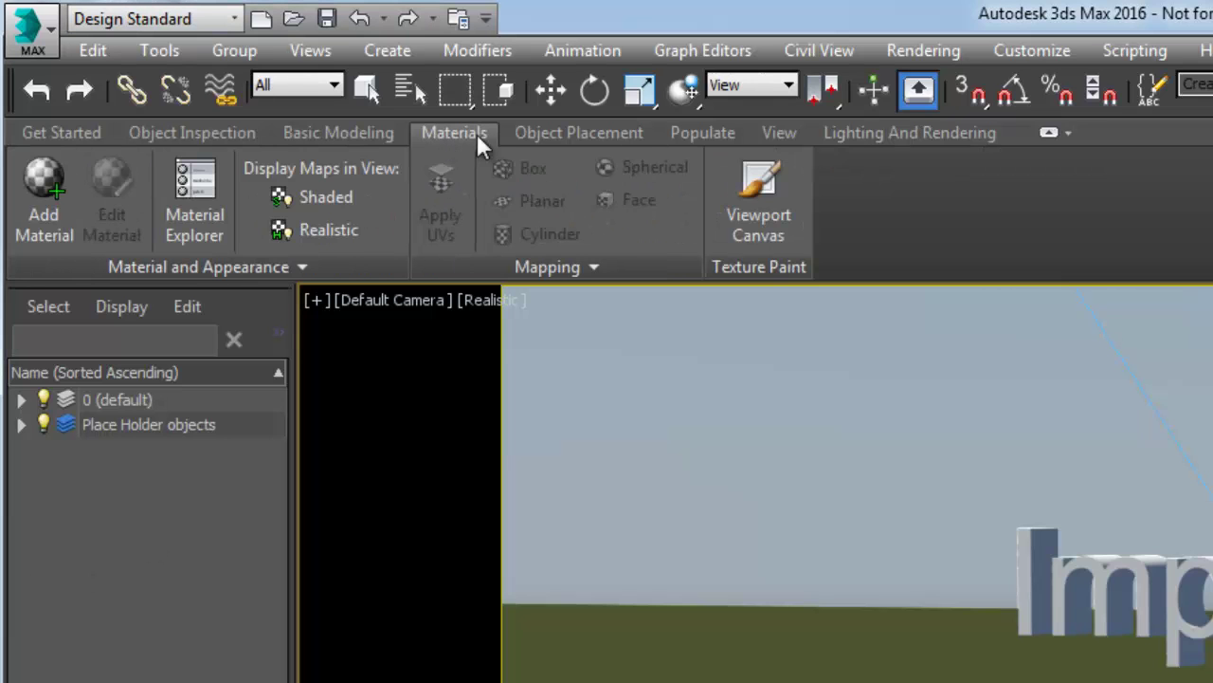
left_click(550, 133)
left_click(700, 133)
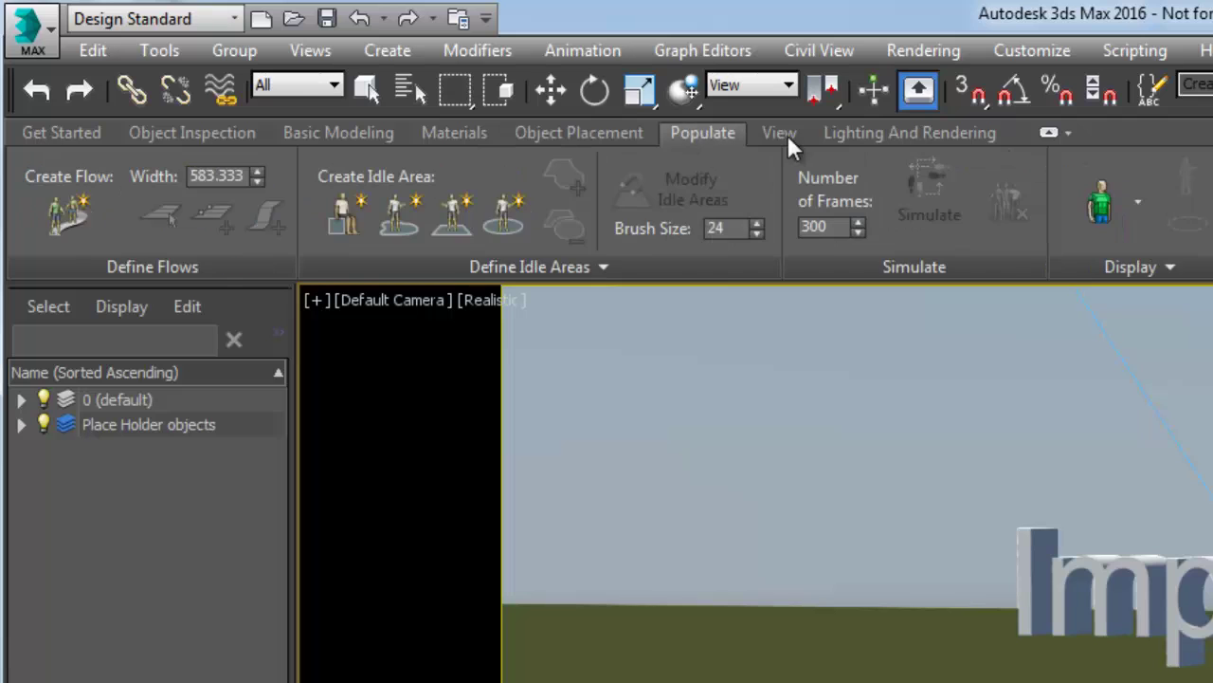
left_click(789, 135)
left_click(873, 135)
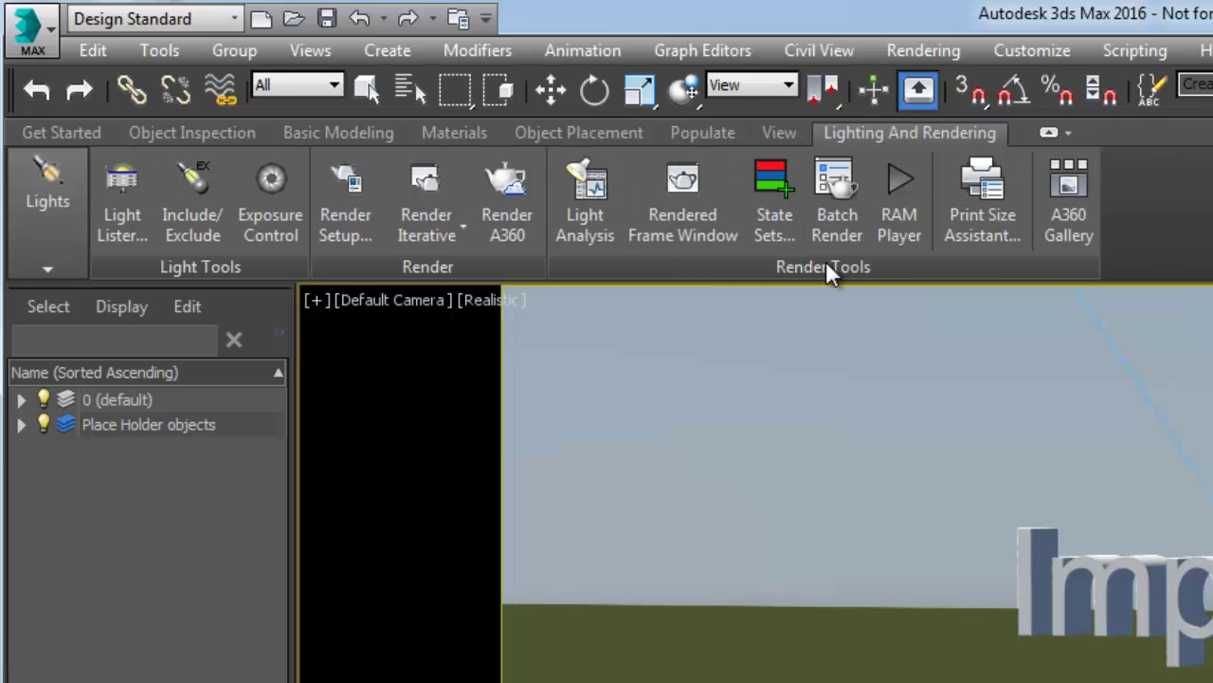
left_click(40, 130)
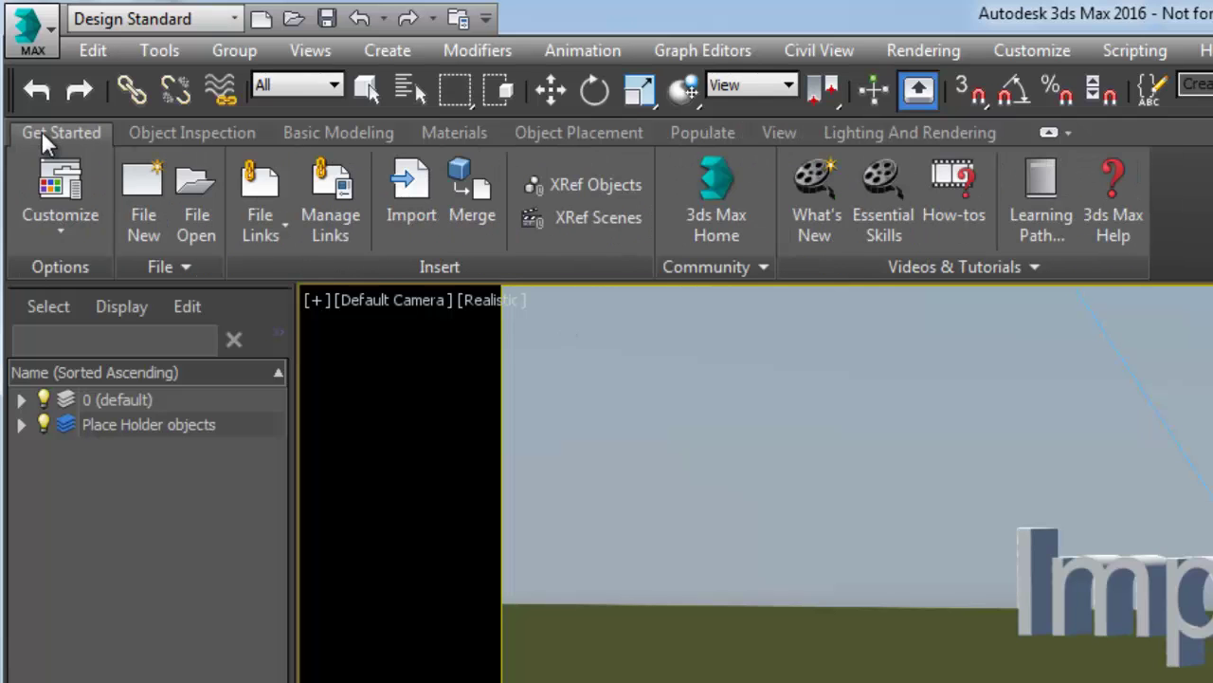
Review the units/preferences and file-linking options on the welcome screen, then close them
left_click(45, 205)
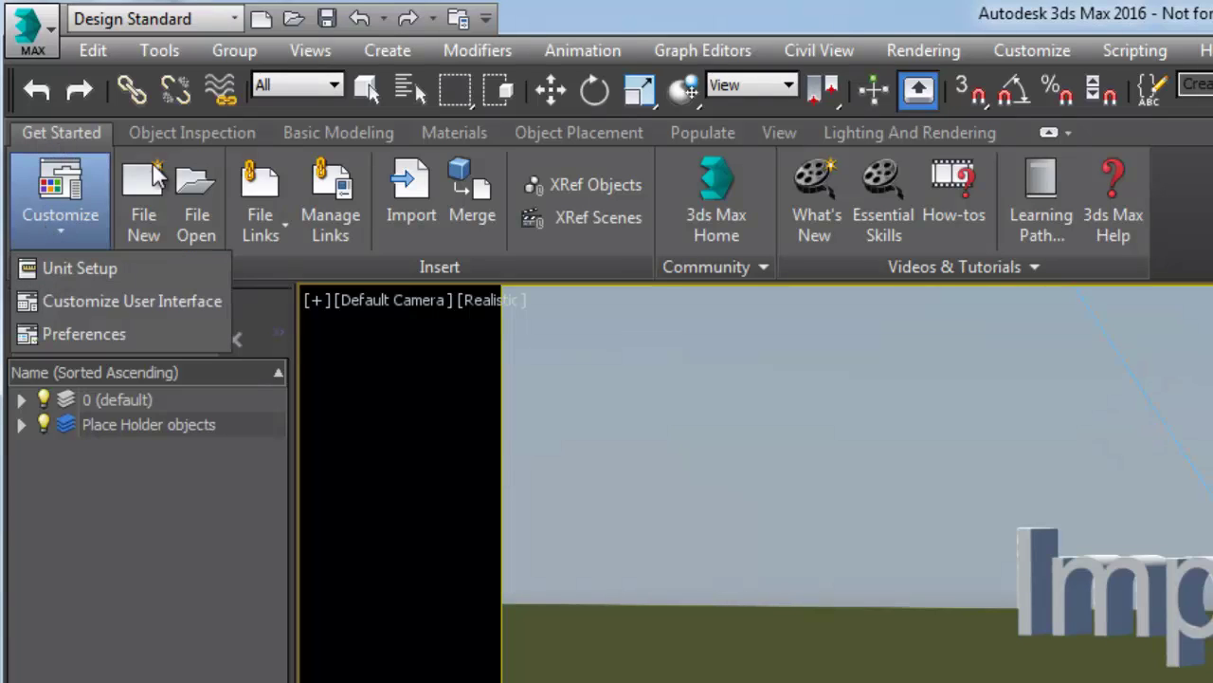
left_click(263, 199)
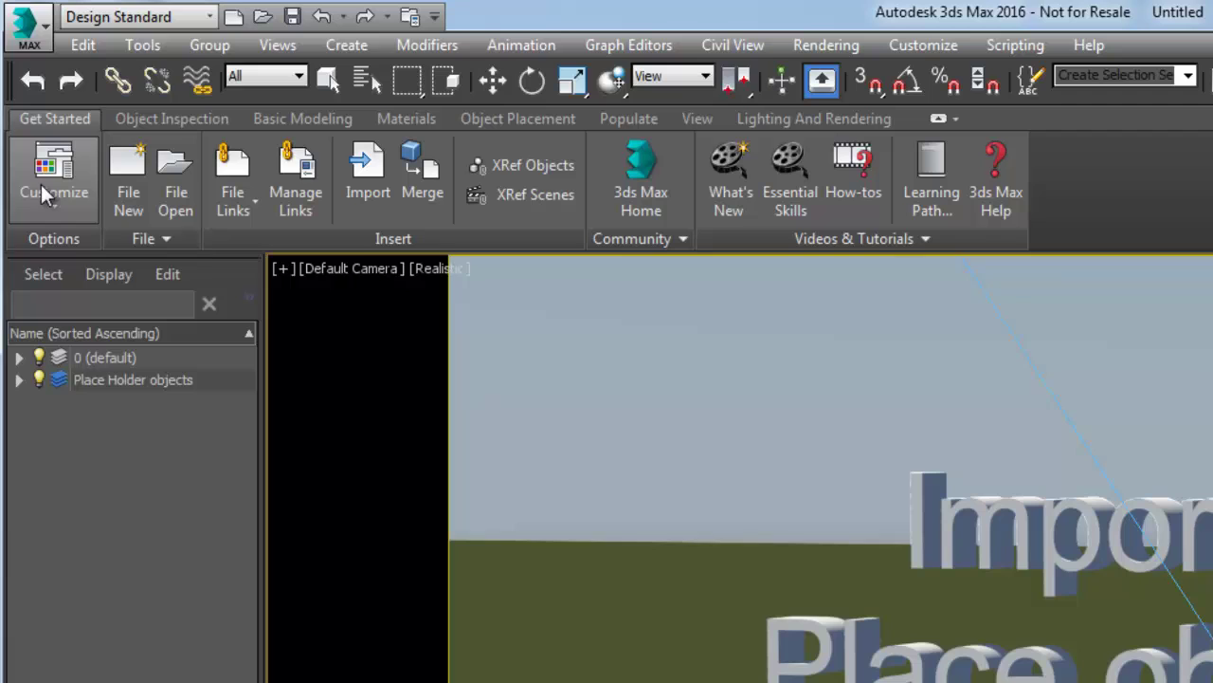
left_click(45, 205)
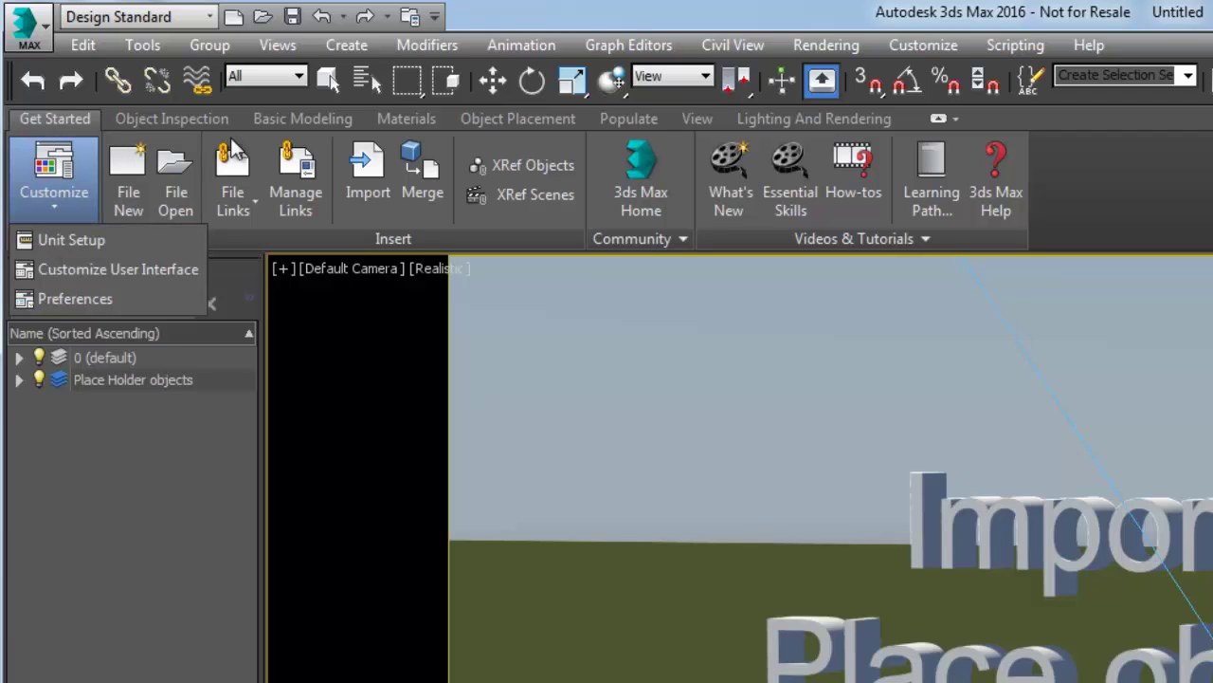
left_click(232, 176)
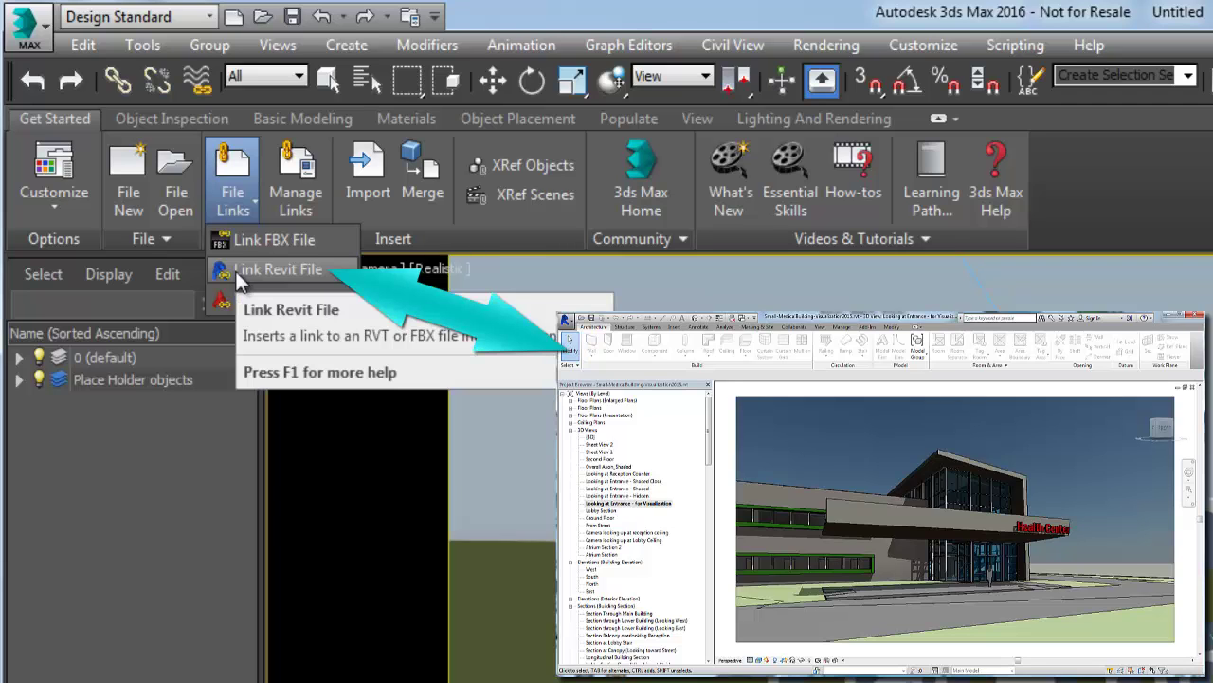
left_click(334, 223)
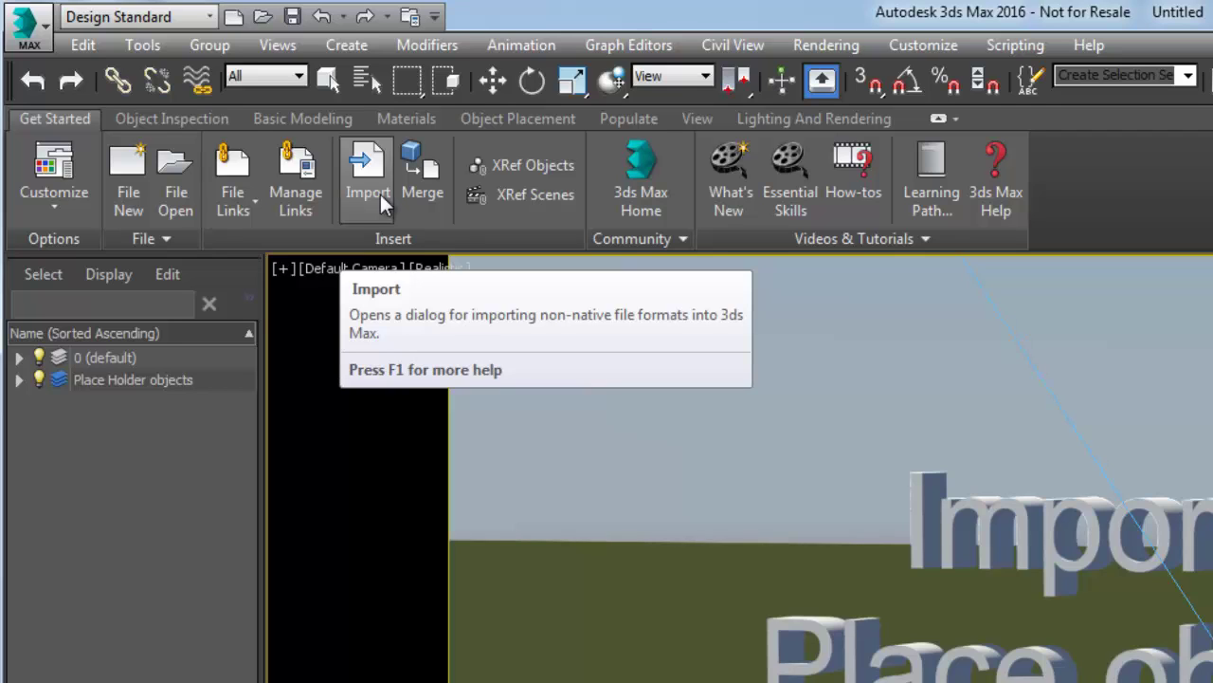
Open Small-MedicalBuilding-Visualization2016.rvt via Link Revit File in one session and Import in the other
left_click(380, 195)
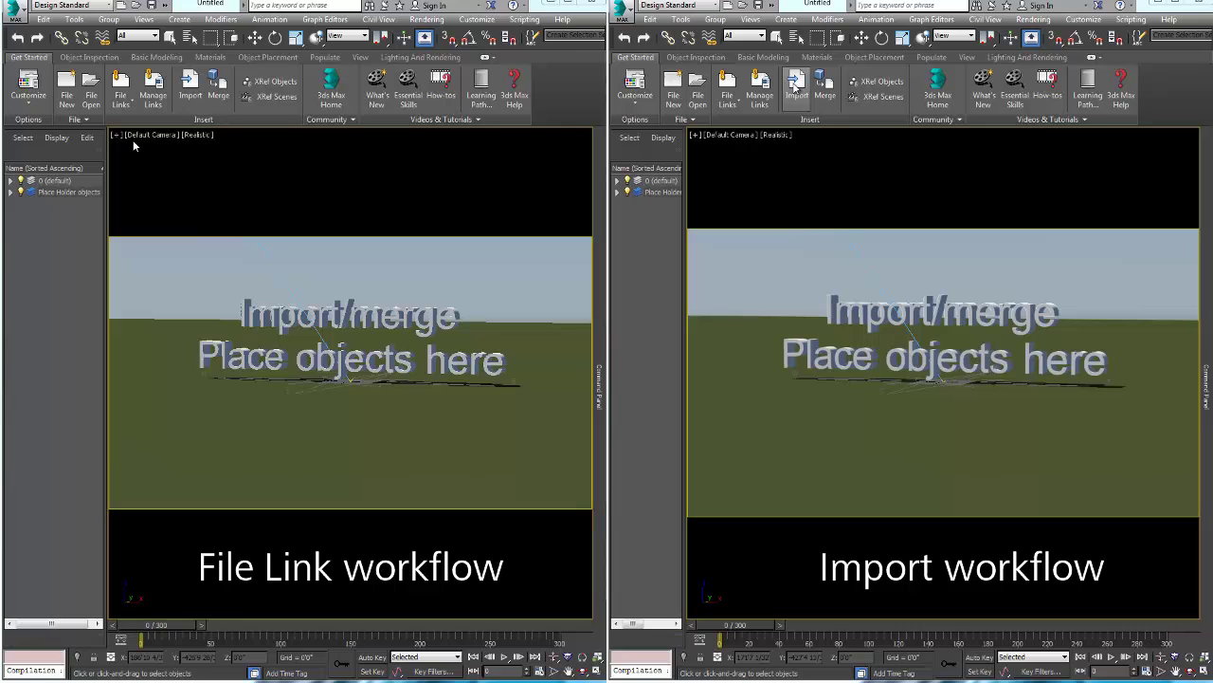
left_click(121, 98)
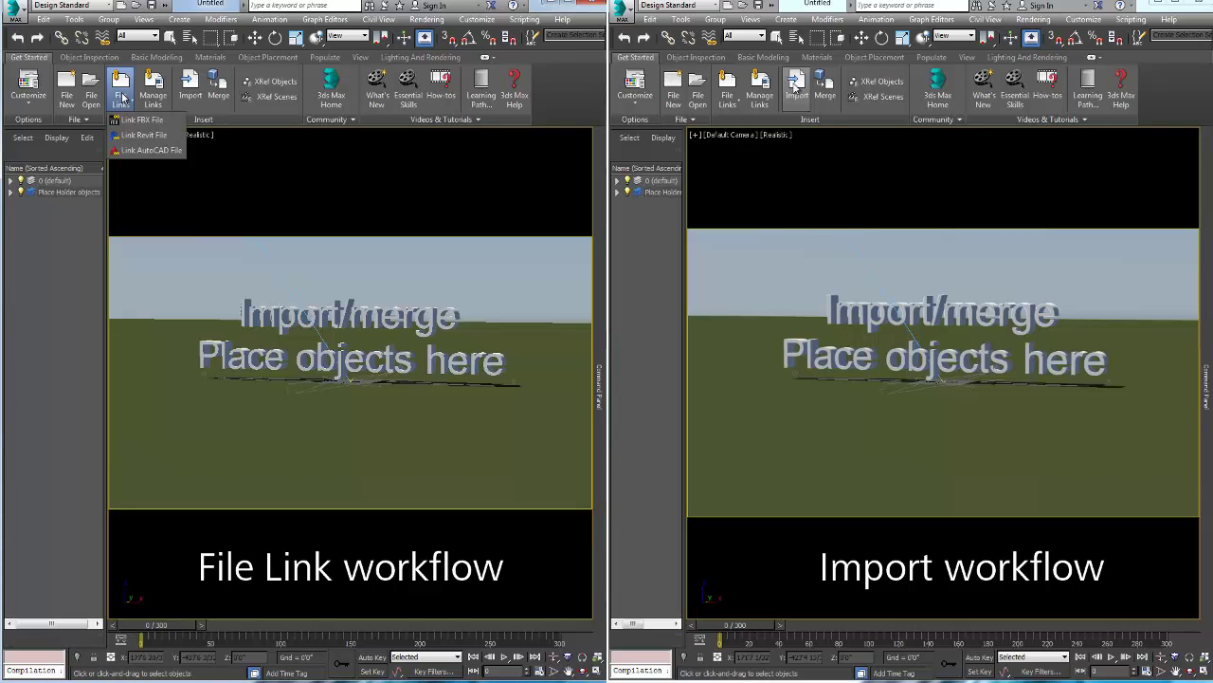
left_click(131, 135)
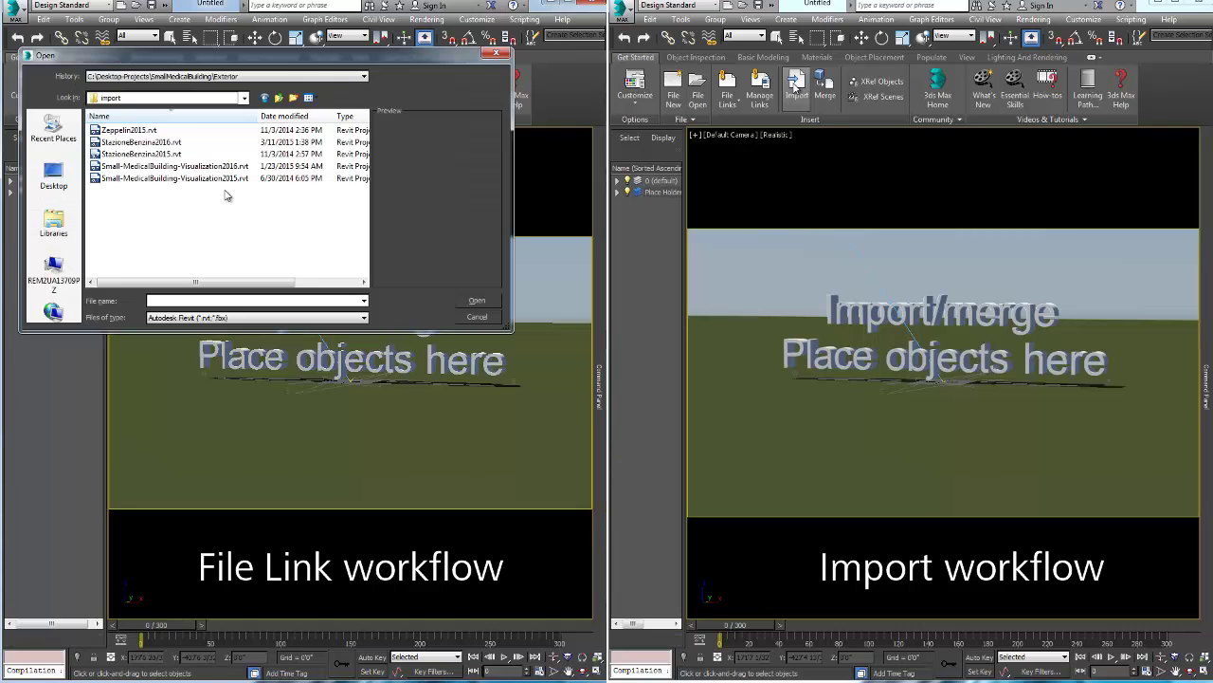
left_click(174, 166)
left_click(795, 85)
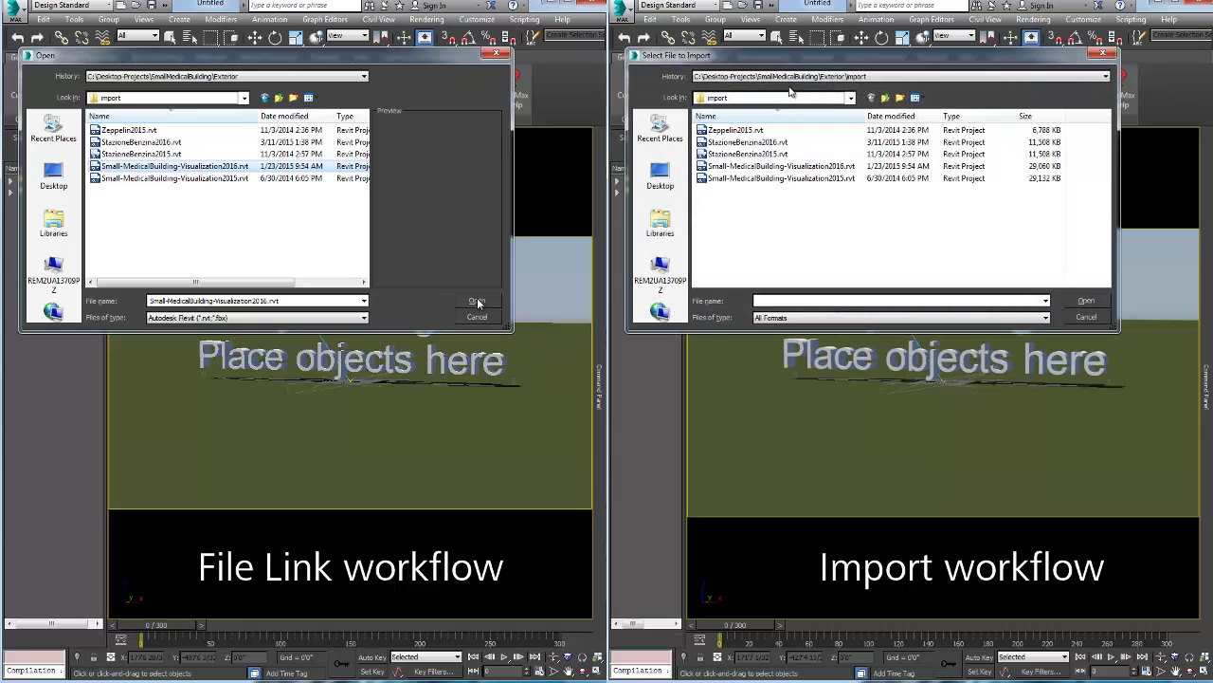
left_click(478, 302)
left_click(797, 167)
left_click(1086, 302)
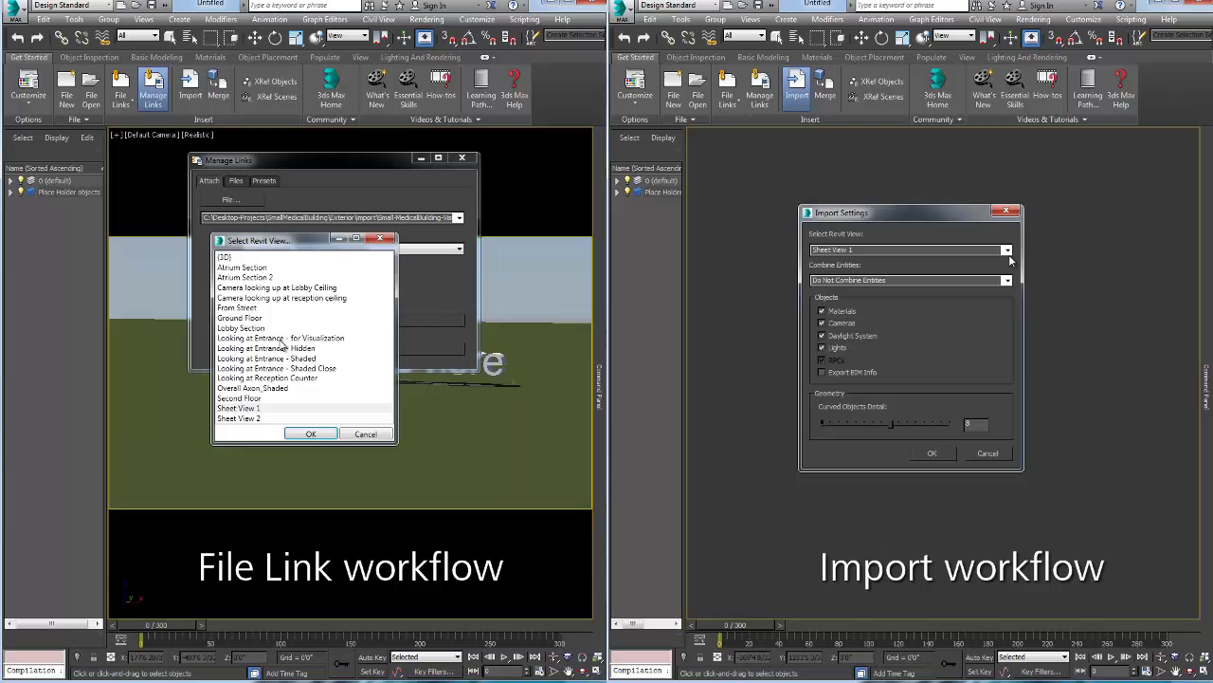
Choose the Looking at Entrance - for Visualization view for both the link and the import
left_click(281, 338)
left_click(1006, 251)
left_click(311, 433)
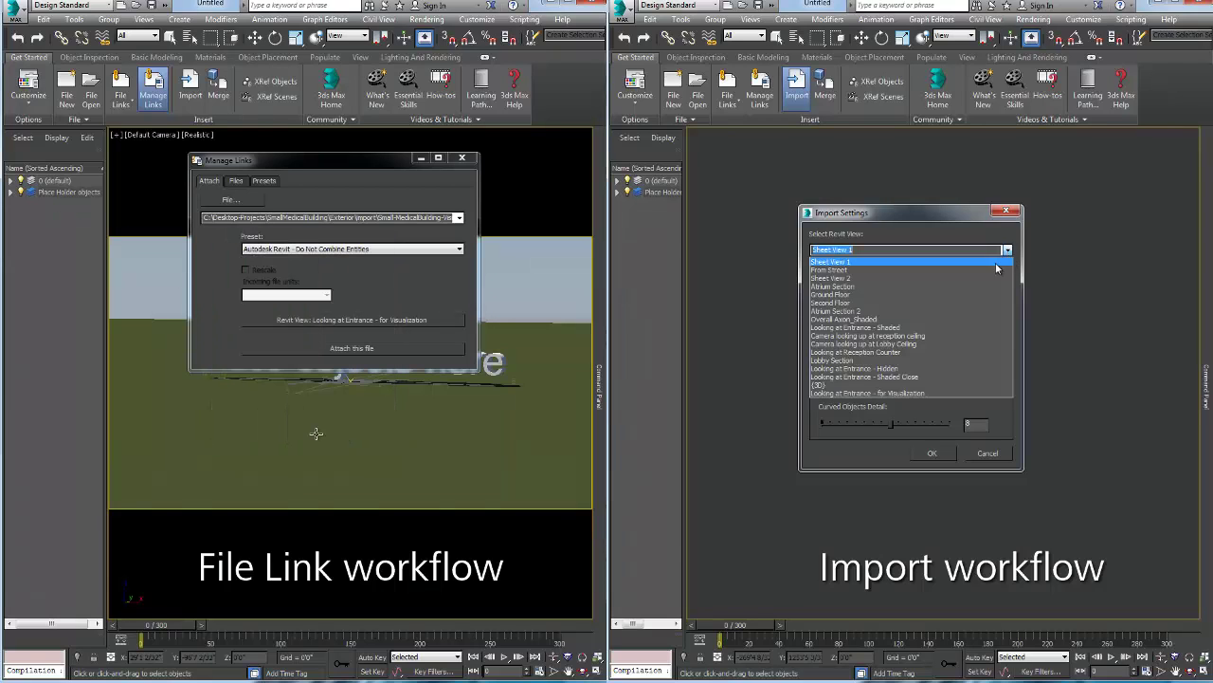
left_click(380, 251)
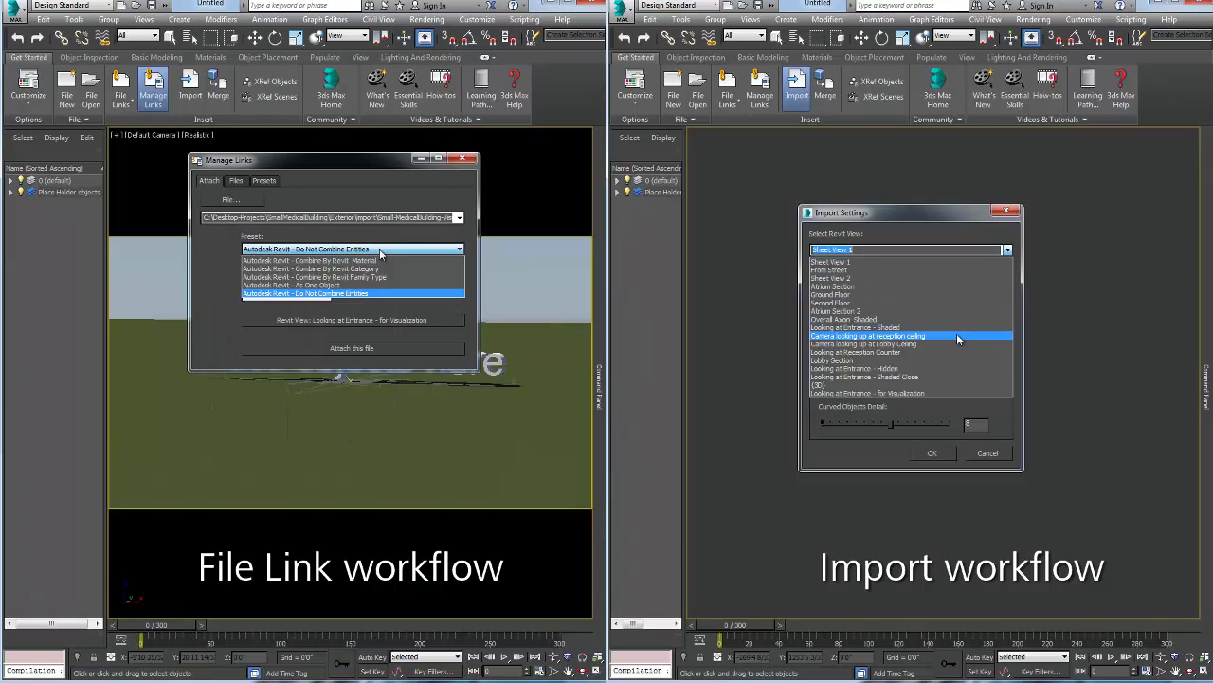
left_click(911, 392)
left_click(378, 294)
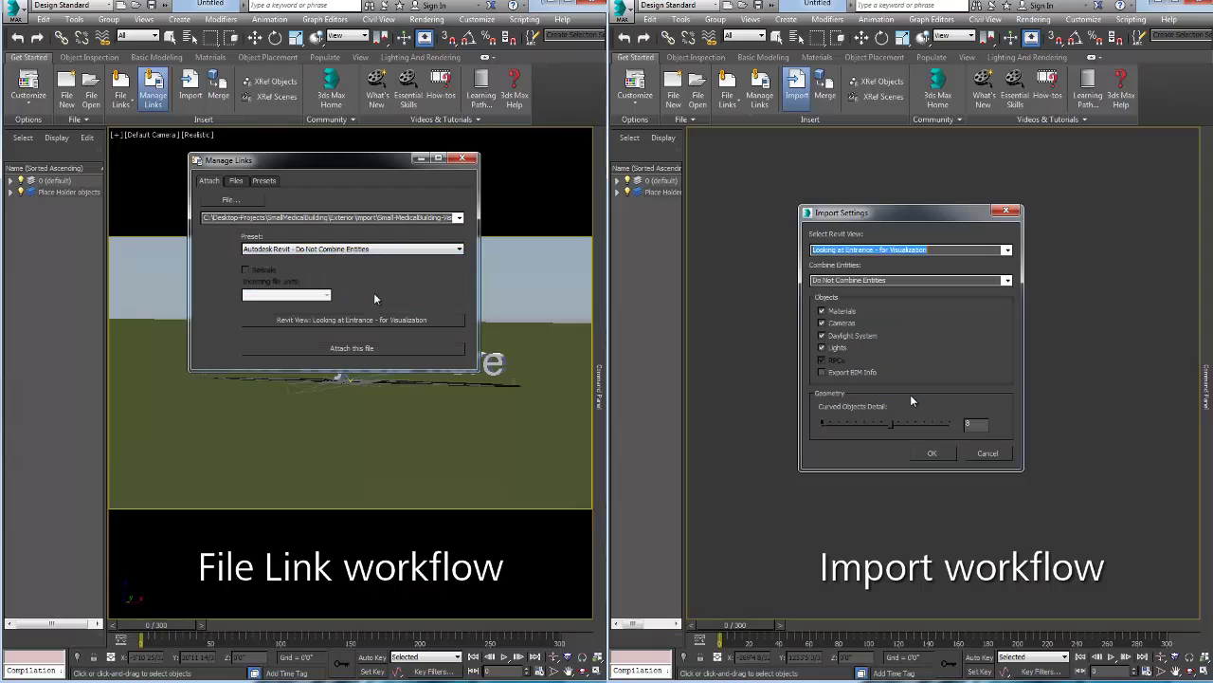
Use the Do Not Combine Entities preset for the link and uncombined entities for the import
left_click(264, 181)
left_click(268, 255)
left_click(1008, 281)
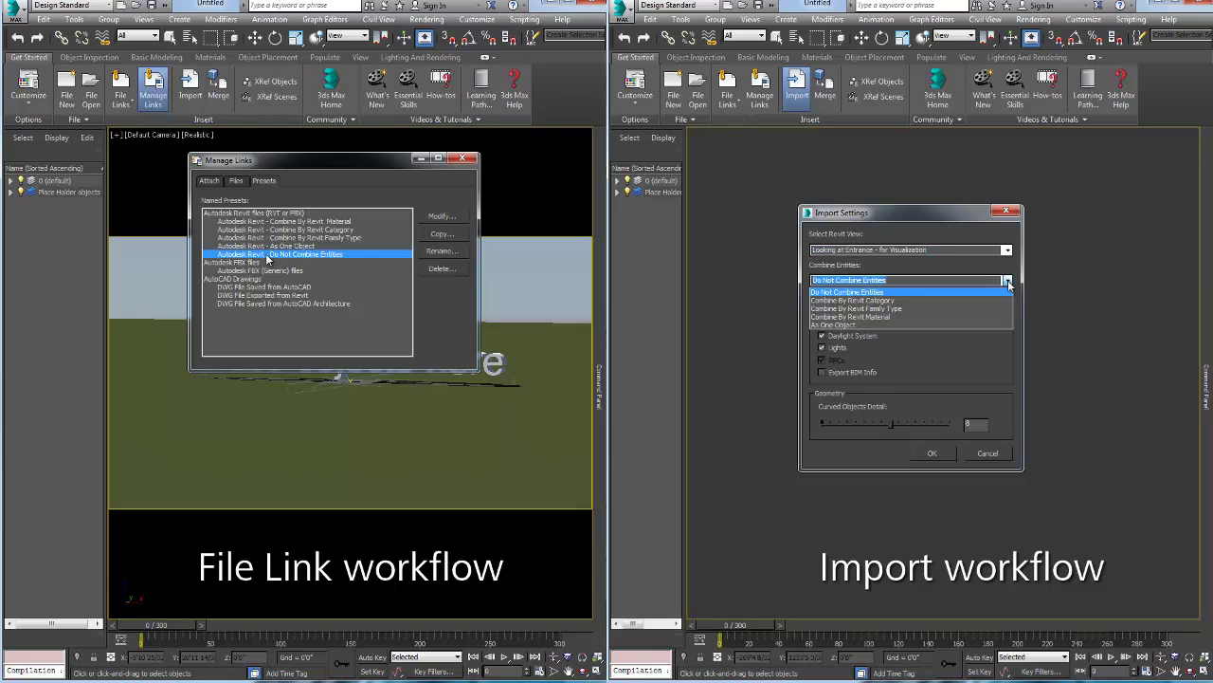
left_click(441, 216)
left_click(1003, 291)
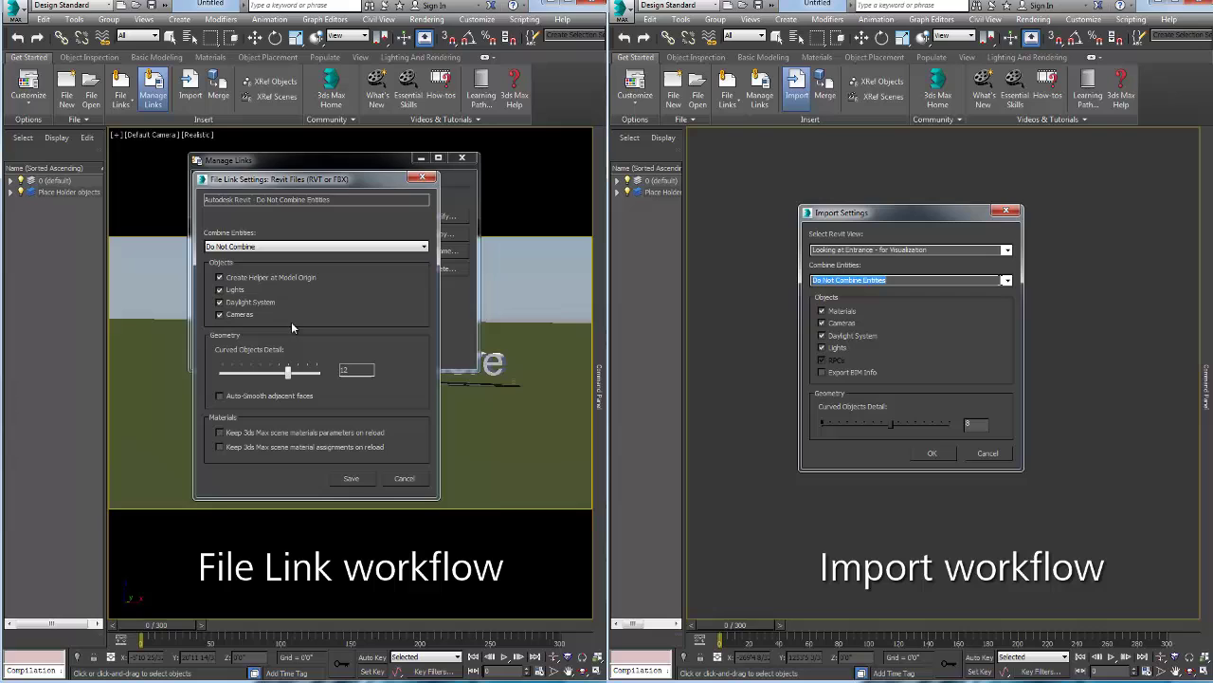
Exclude lights and daylight, include BIM info, and lower curved objects detail from 12
left_click(220, 289)
left_click(822, 335)
left_click(821, 348)
left_click(822, 371)
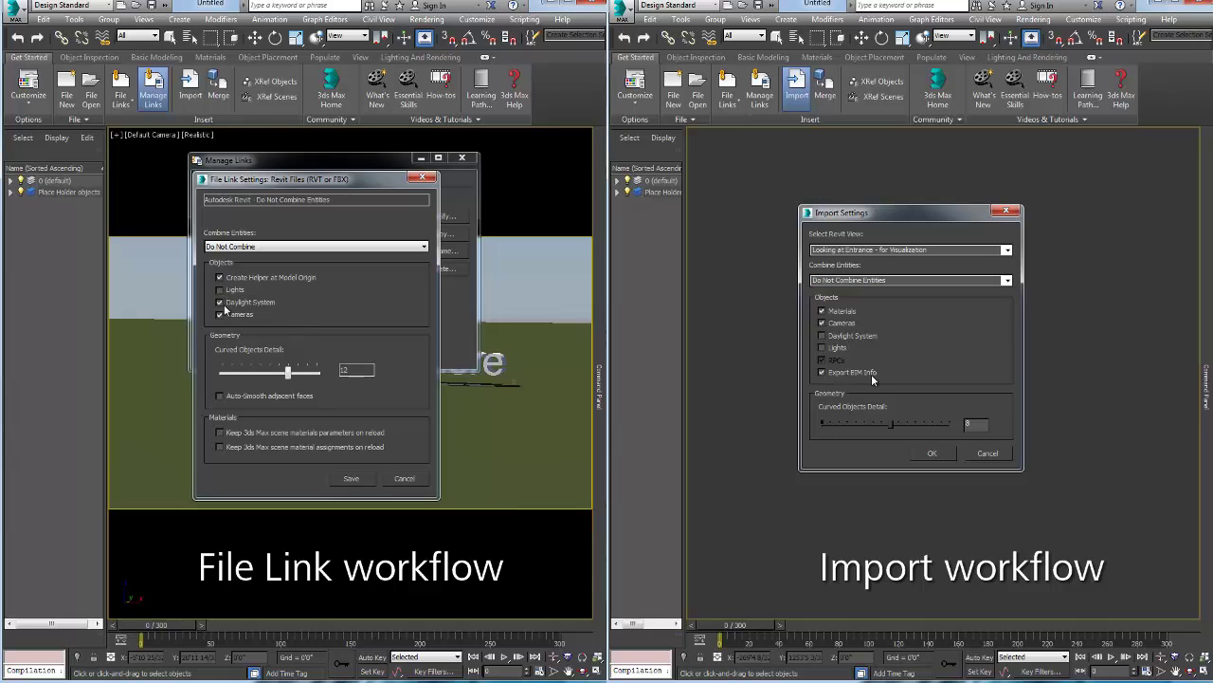
left_click(220, 302)
left_click_drag(288, 371, 271, 375)
left_click_drag(891, 423, 896, 423)
left_click_drag(271, 376, 262, 376)
left_click_drag(889, 422, 946, 423)
left_click_drag(262, 376, 252, 376)
left_click_drag(946, 422, 889, 423)
Save the link preset, confirm the import settings, and attach the Revit building as a link
left_click(350, 478)
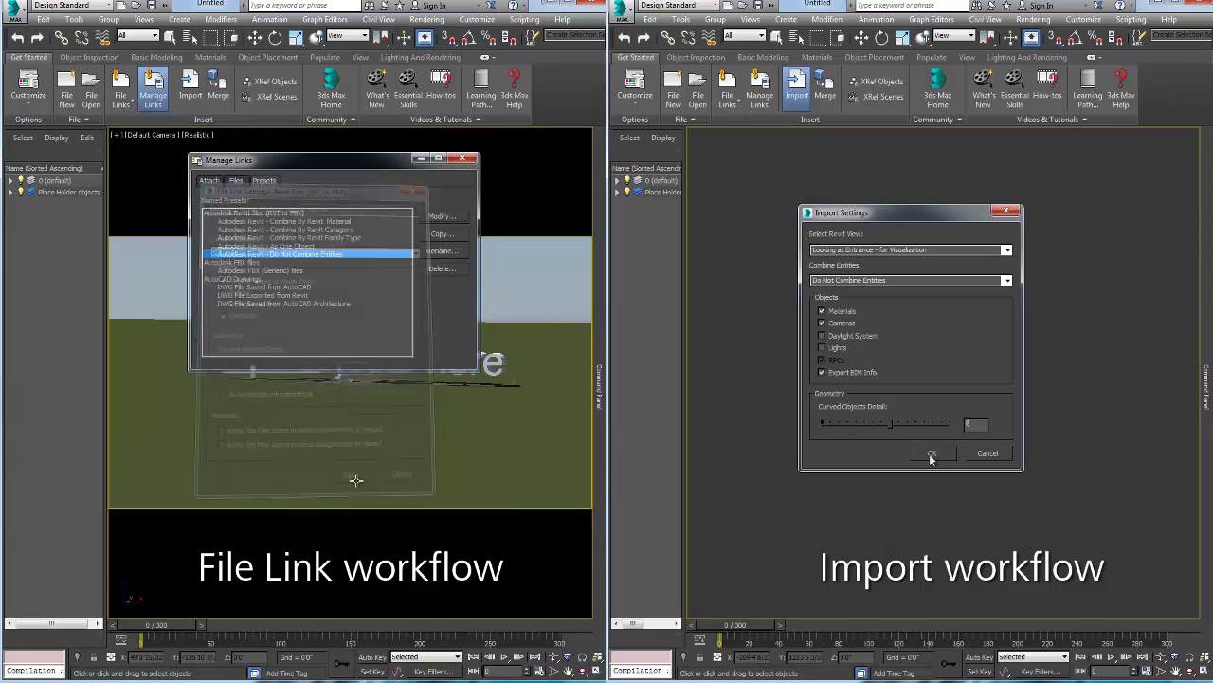
left_click(932, 454)
left_click(210, 180)
left_click(352, 349)
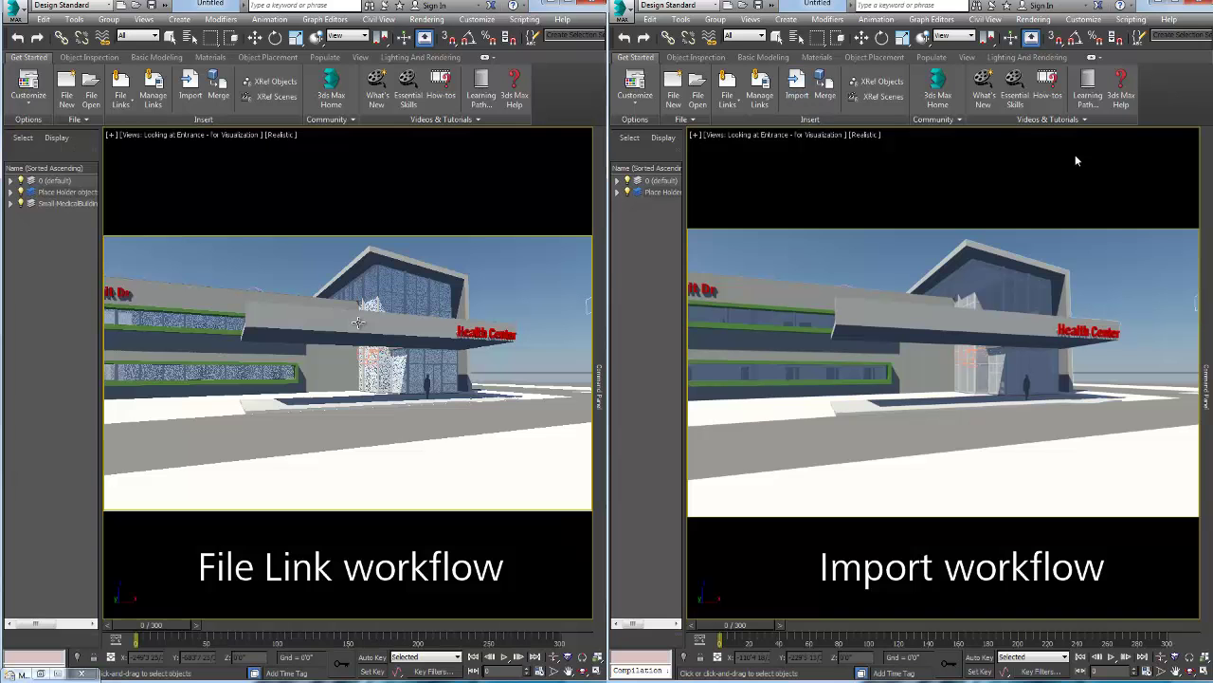
Select the entrance canopy in both scenes and orbit to view the building from above
left_click(1002, 327)
left_click(358, 323)
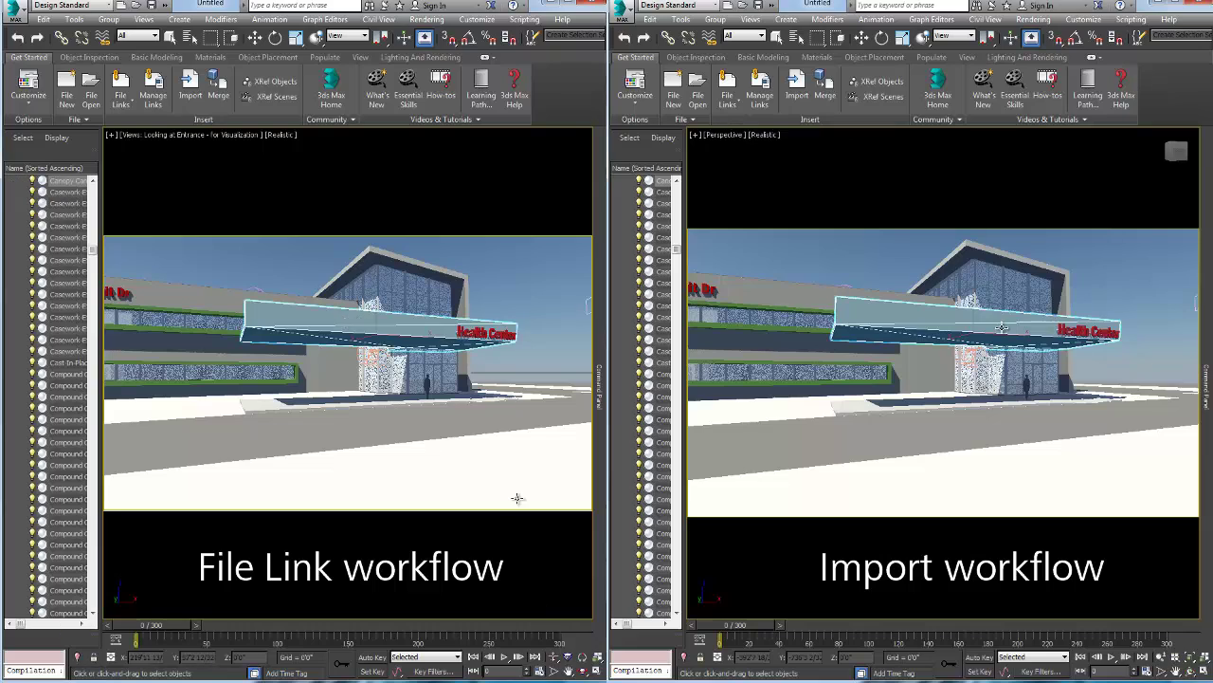
left_click(1188, 671)
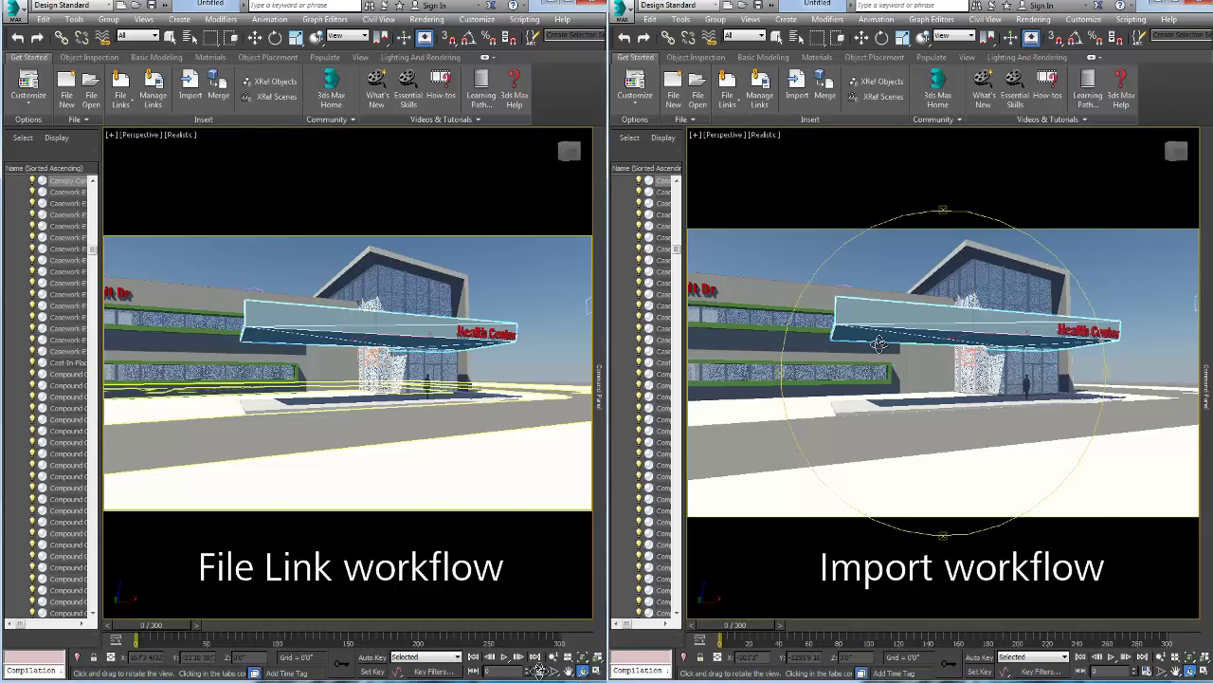
left_click_drag(948, 398, 843, 360)
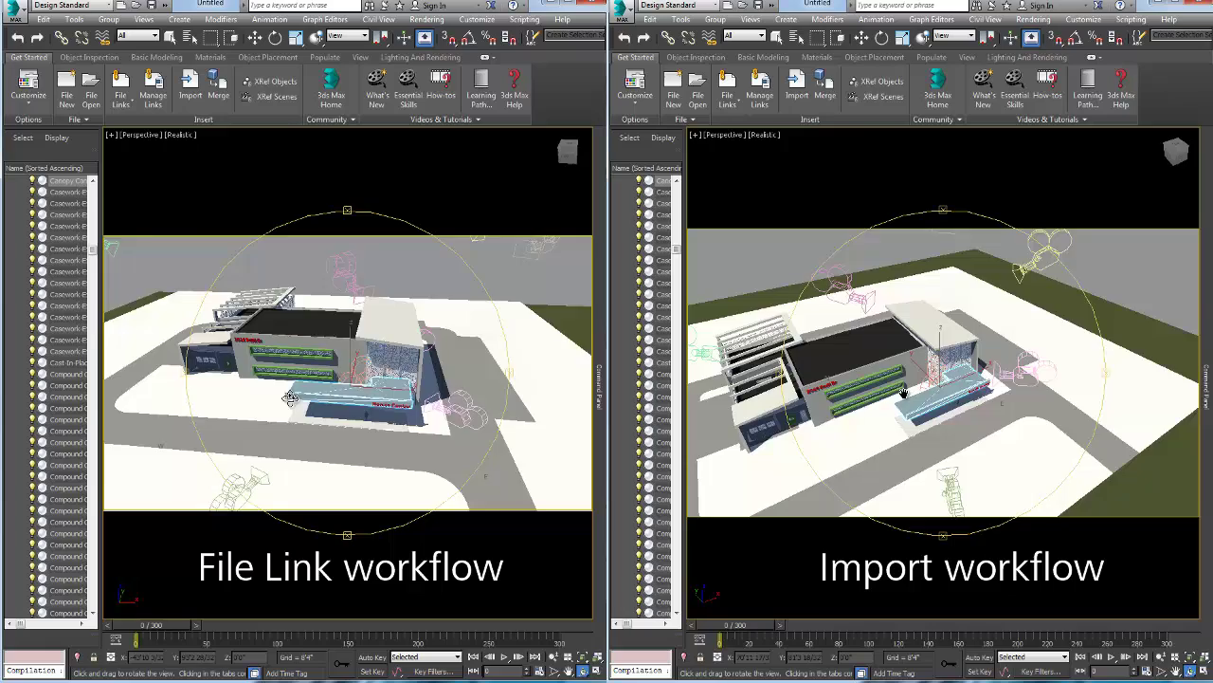
Check the canopy's Revit properties in Object Properties, then close it
right_click(887, 313)
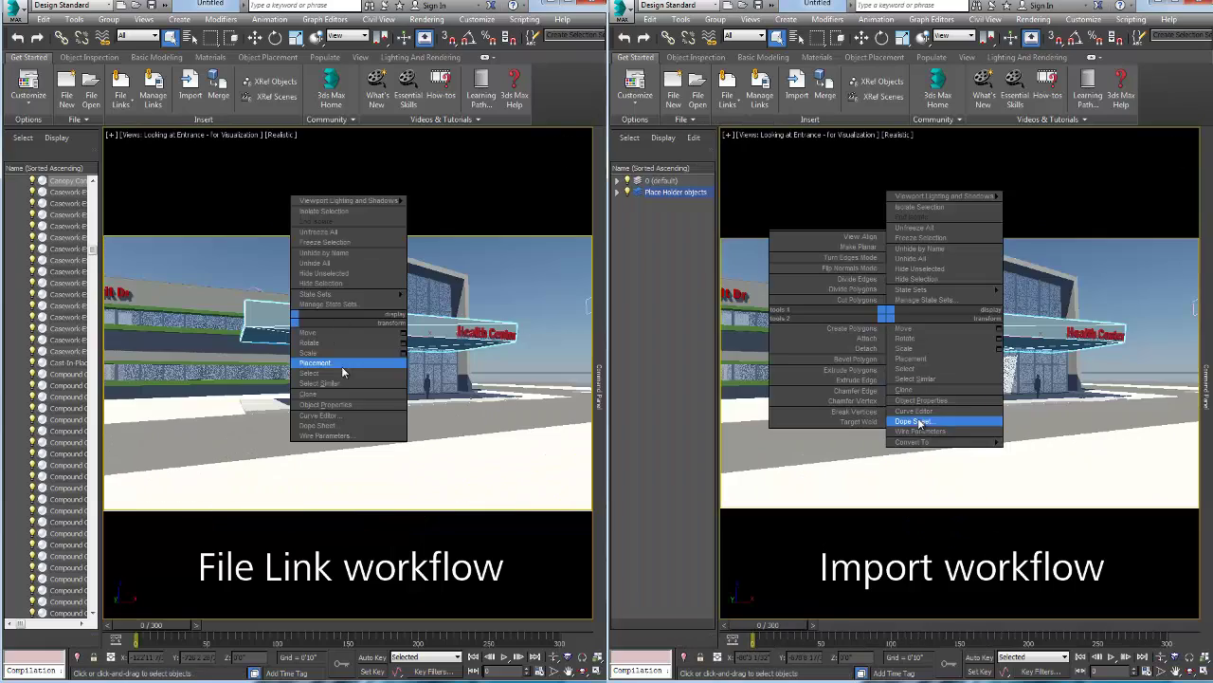
left_click(916, 400)
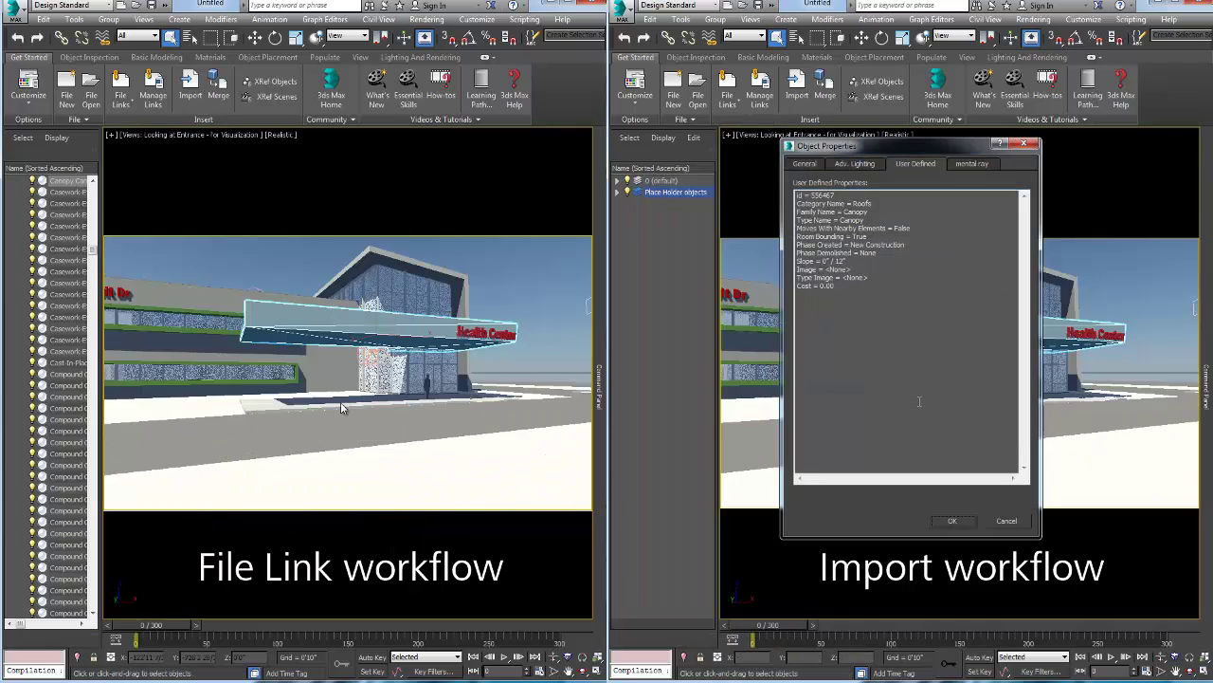
left_click(951, 520)
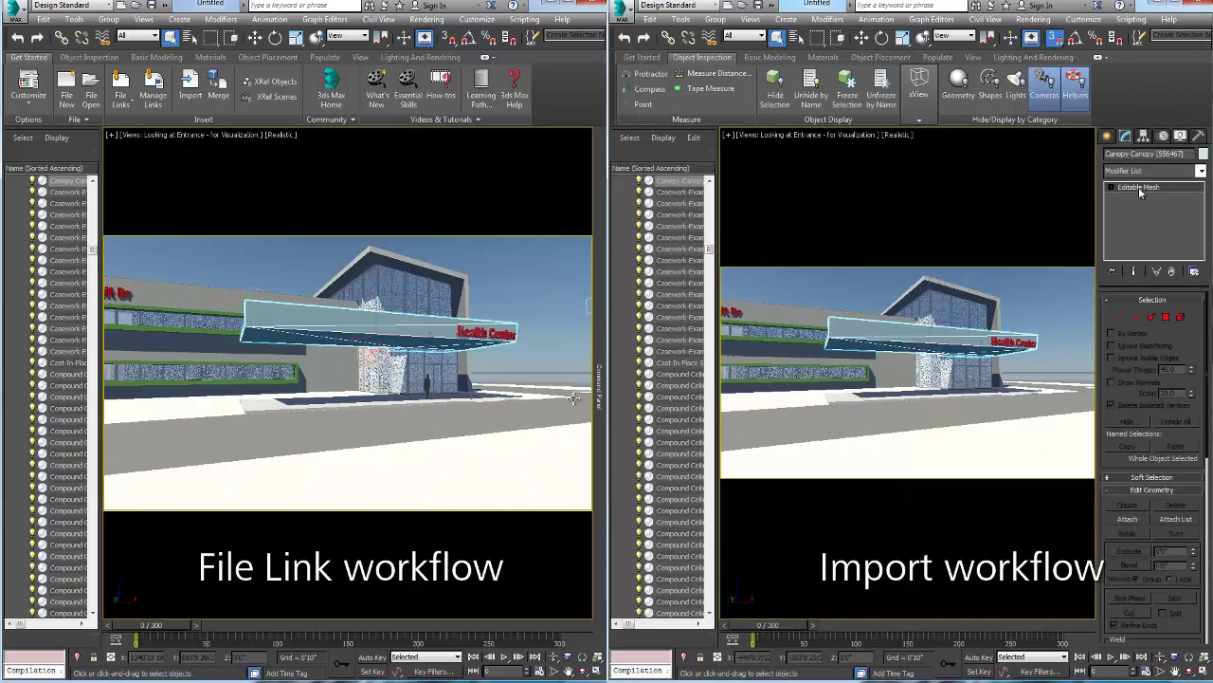
Stretch the canopy's six left-end vertices along X at Vertex level, then undo it
left_click(598, 399)
left_click(1110, 187)
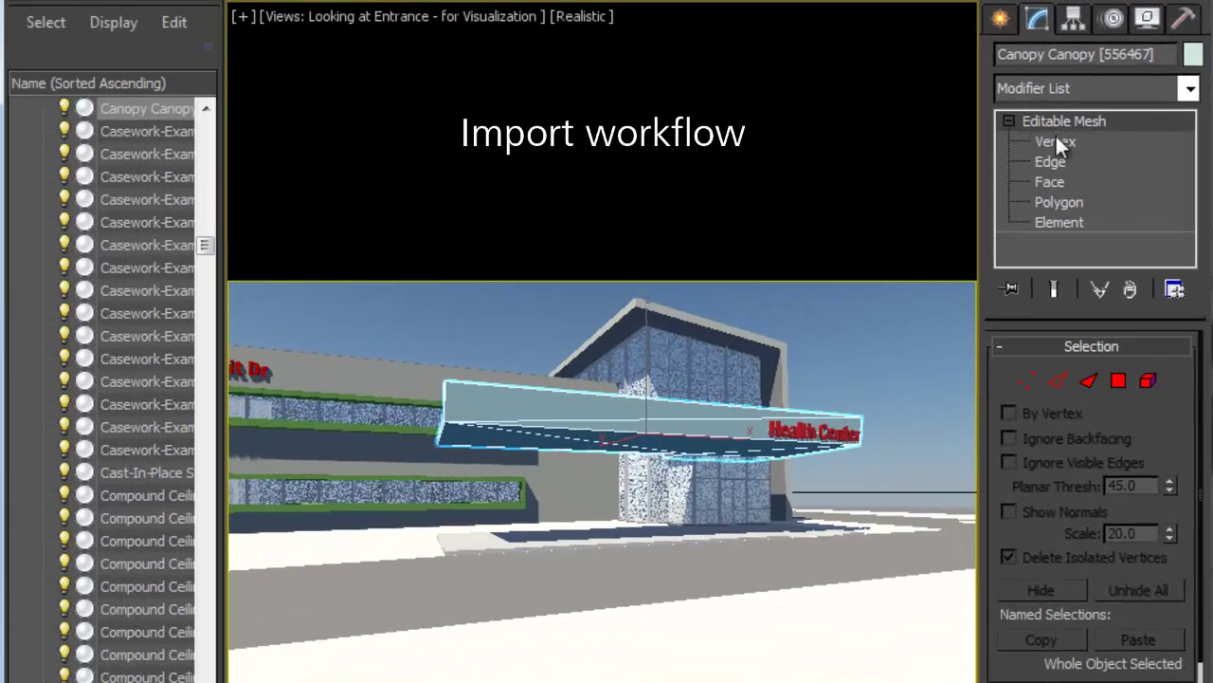
left_click(1027, 380)
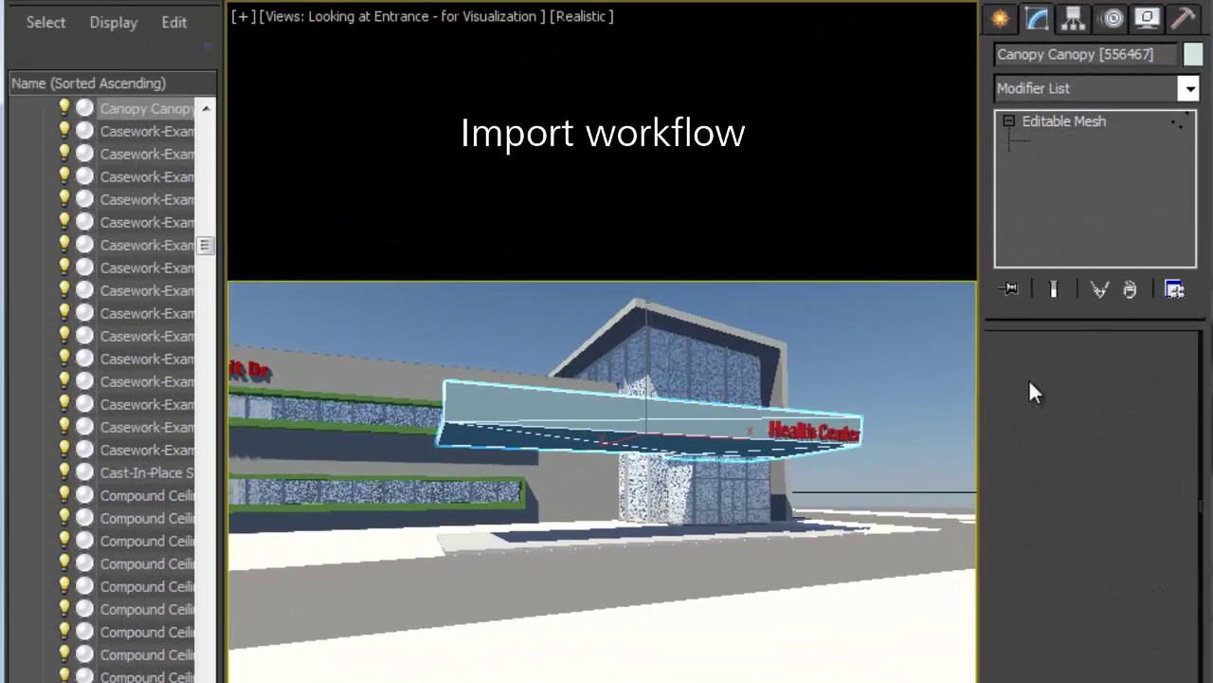
left_click_drag(556, 615, 426, 370)
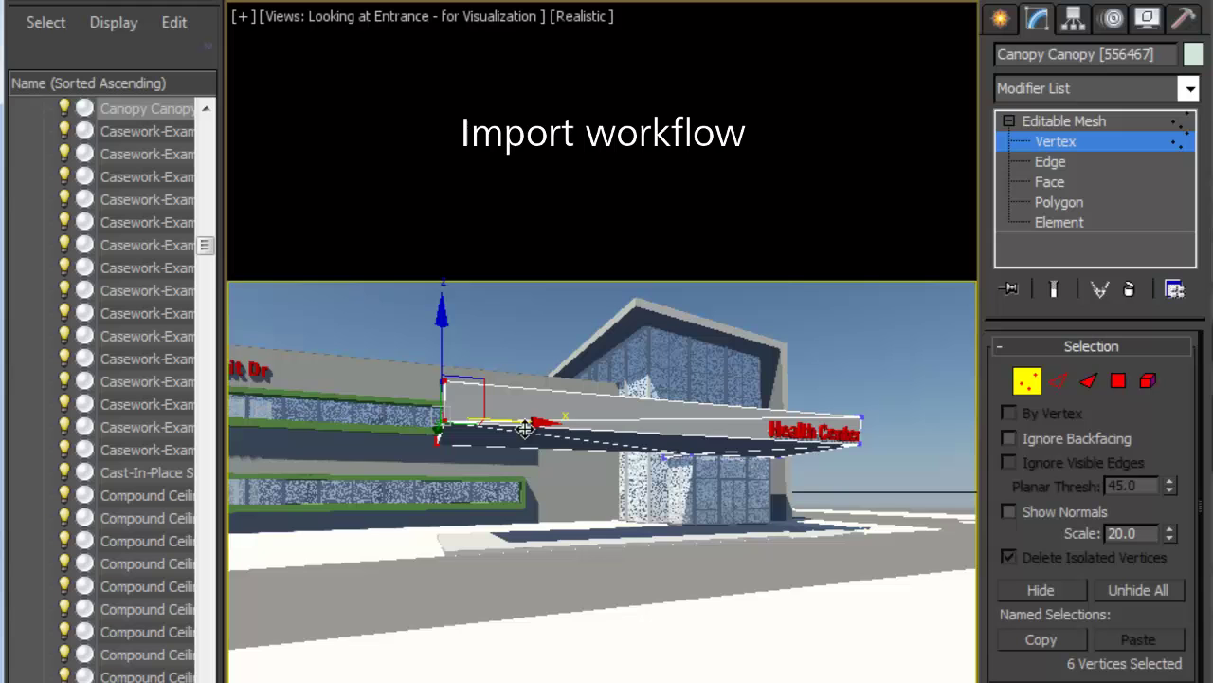
left_click_drag(522, 425, 634, 429)
key("ctrl+z")
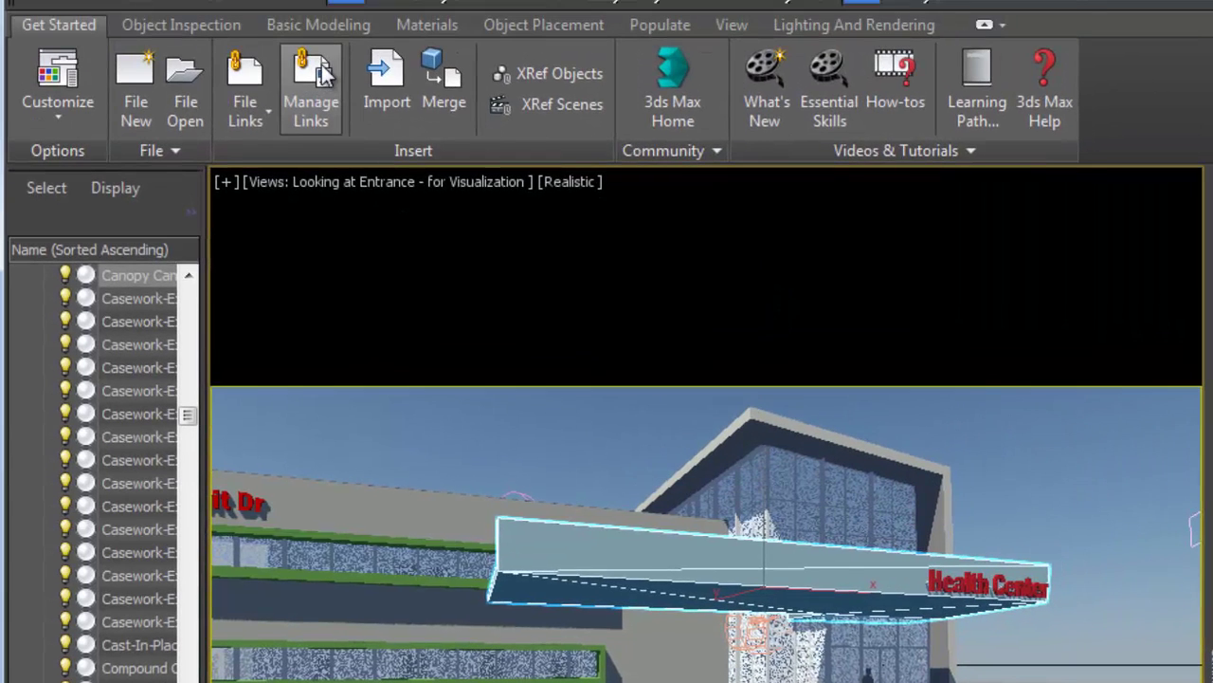
Reload the linked building with Revit lights included and curved objects detail set to 9
left_click(311, 92)
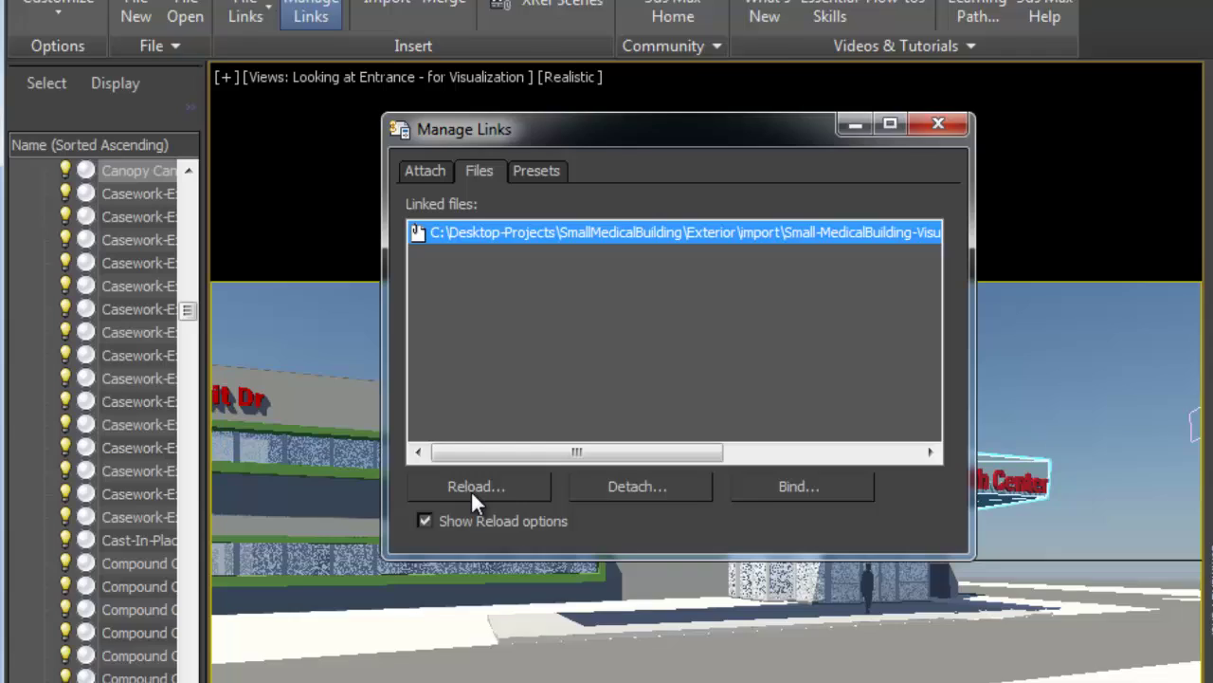
left_click(470, 593)
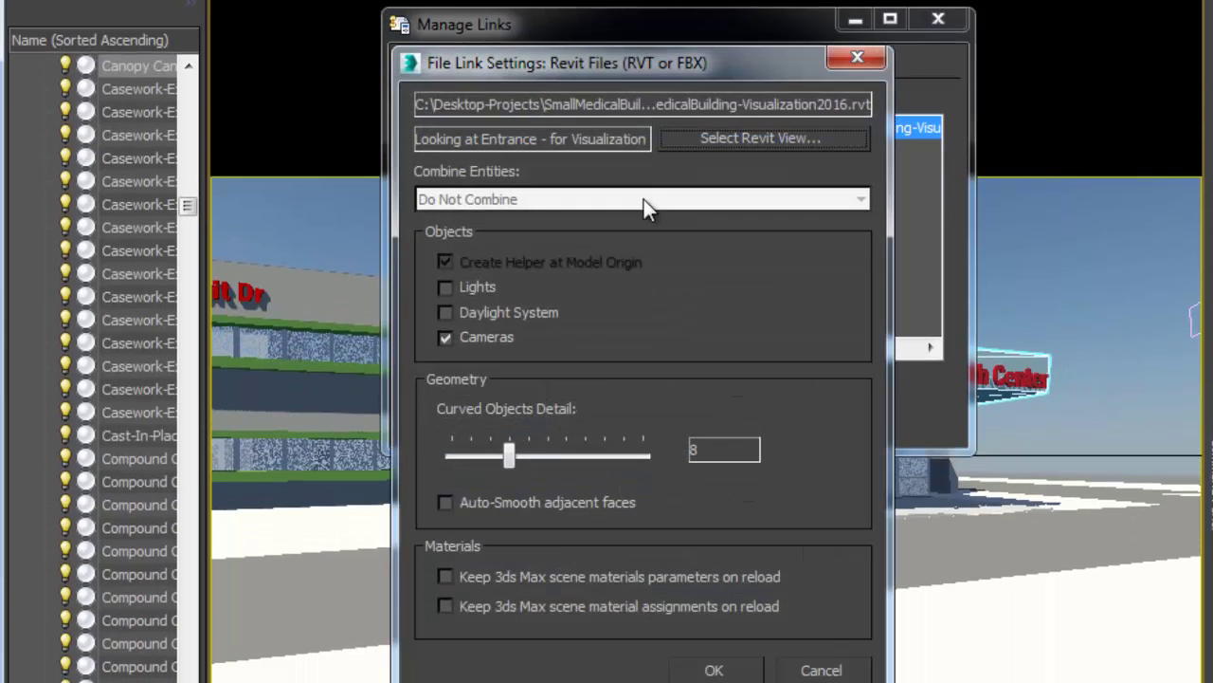
left_click(444, 287)
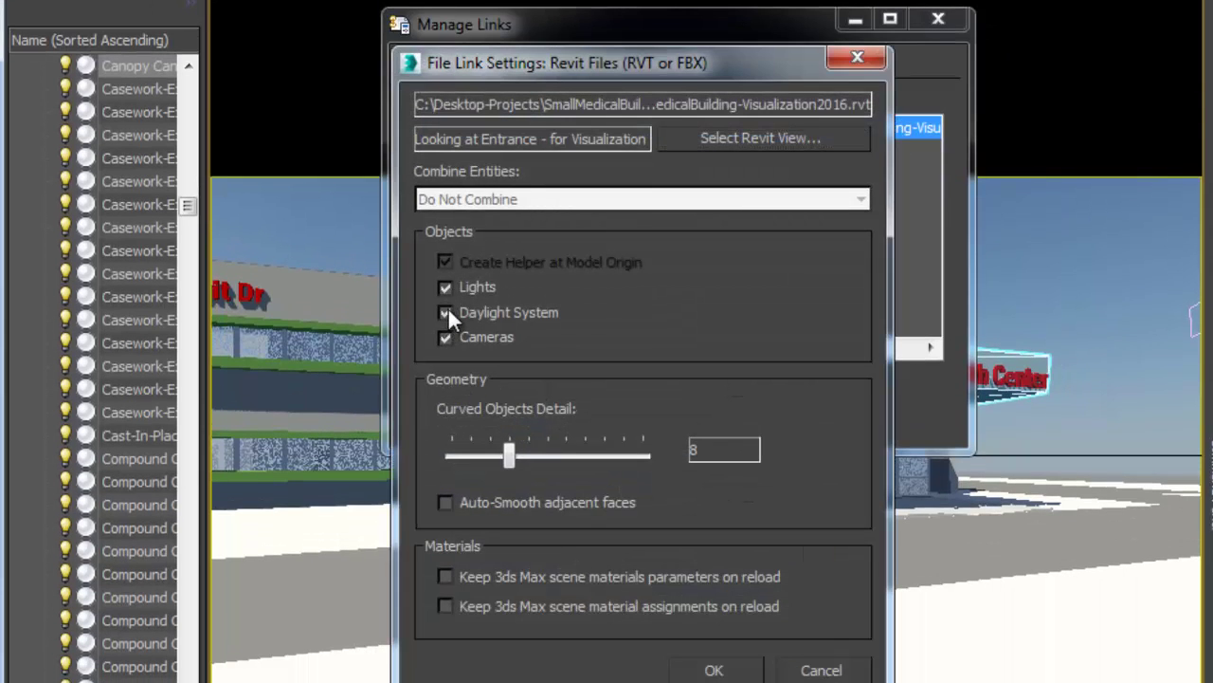
mouse_move(506, 454)
left_mouse_down()
mouse_move(639, 455)
mouse_move(514, 461)
left_mouse_up()
left_click(711, 671)
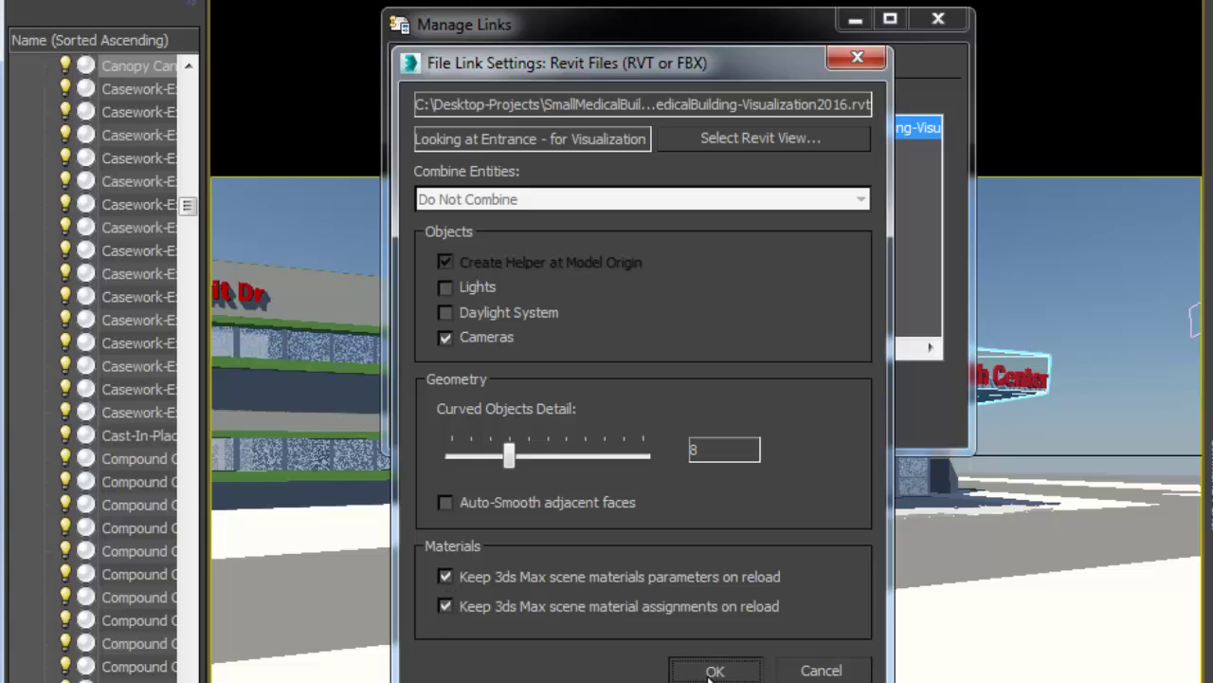
Finish the reload, bind the linked file into the scene, and close the link manager
left_click(822, 671)
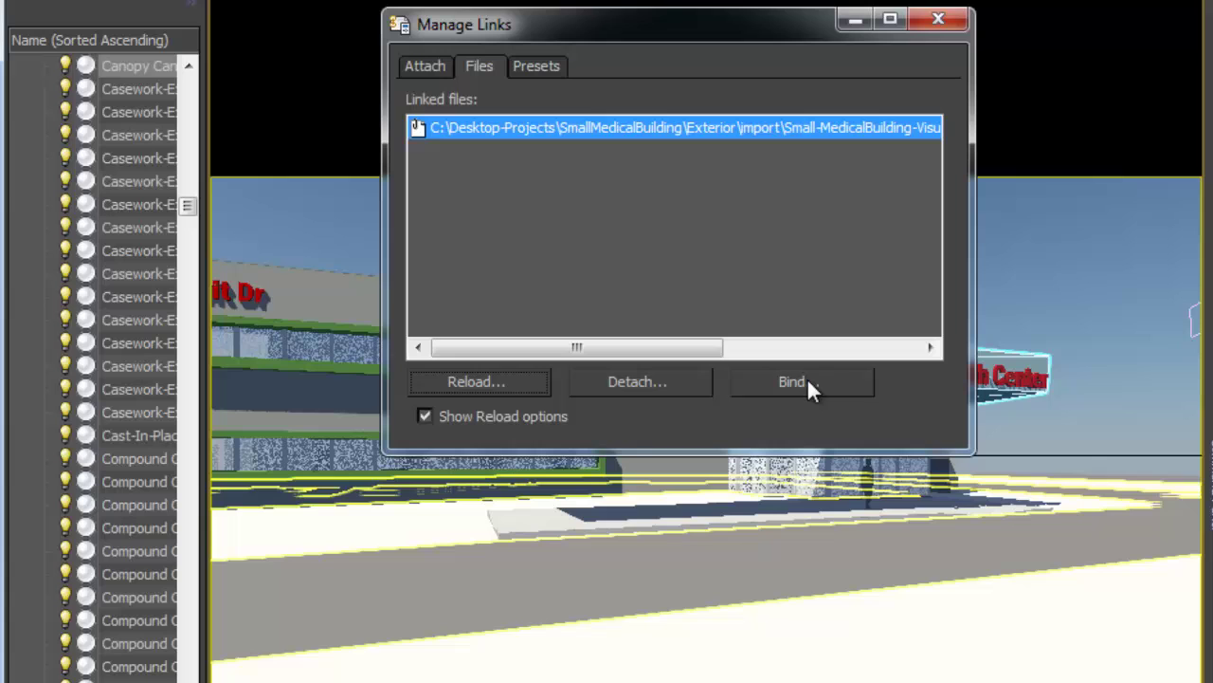
left_click(807, 378)
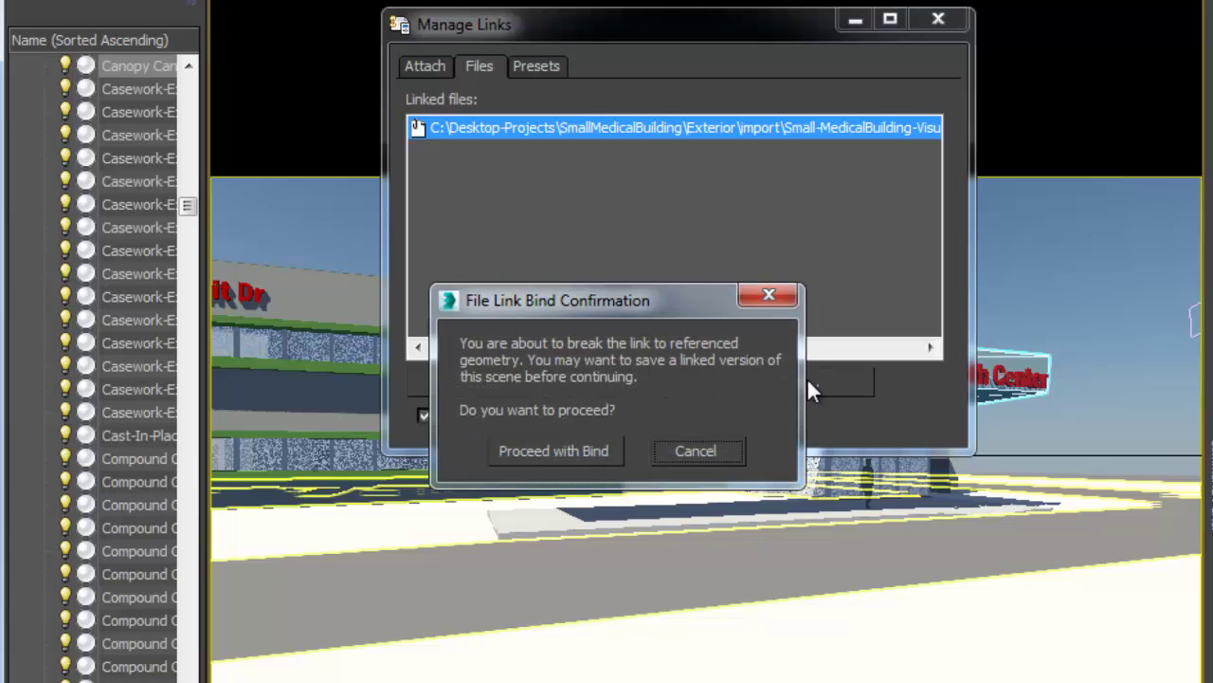
left_click_drag(629, 309, 675, 145)
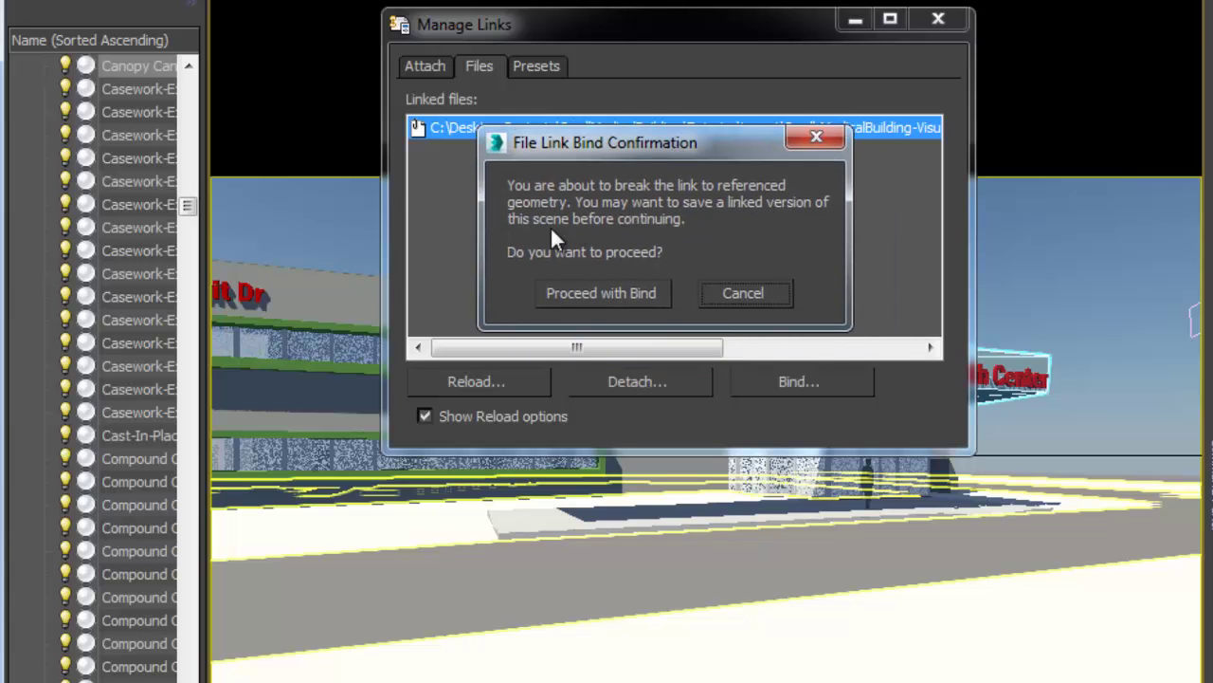
left_click(613, 293)
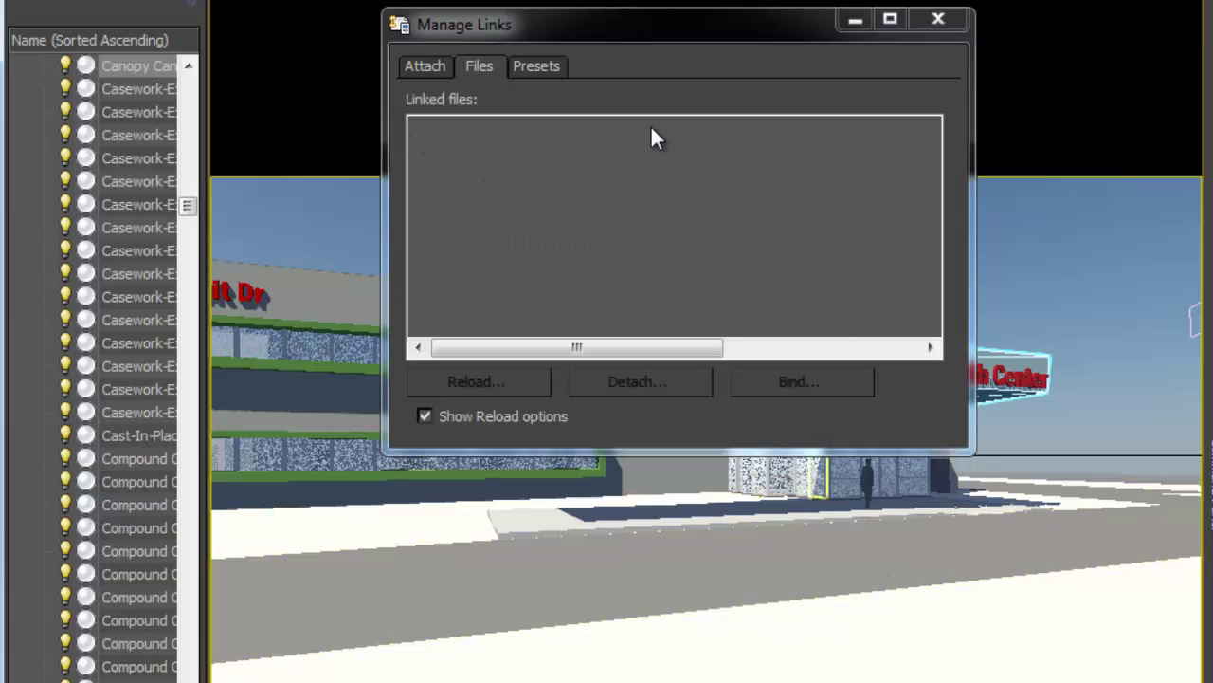
key("Escape")
Stretch the bound canopy's end vertices along X
mouse_move(1209, 220)
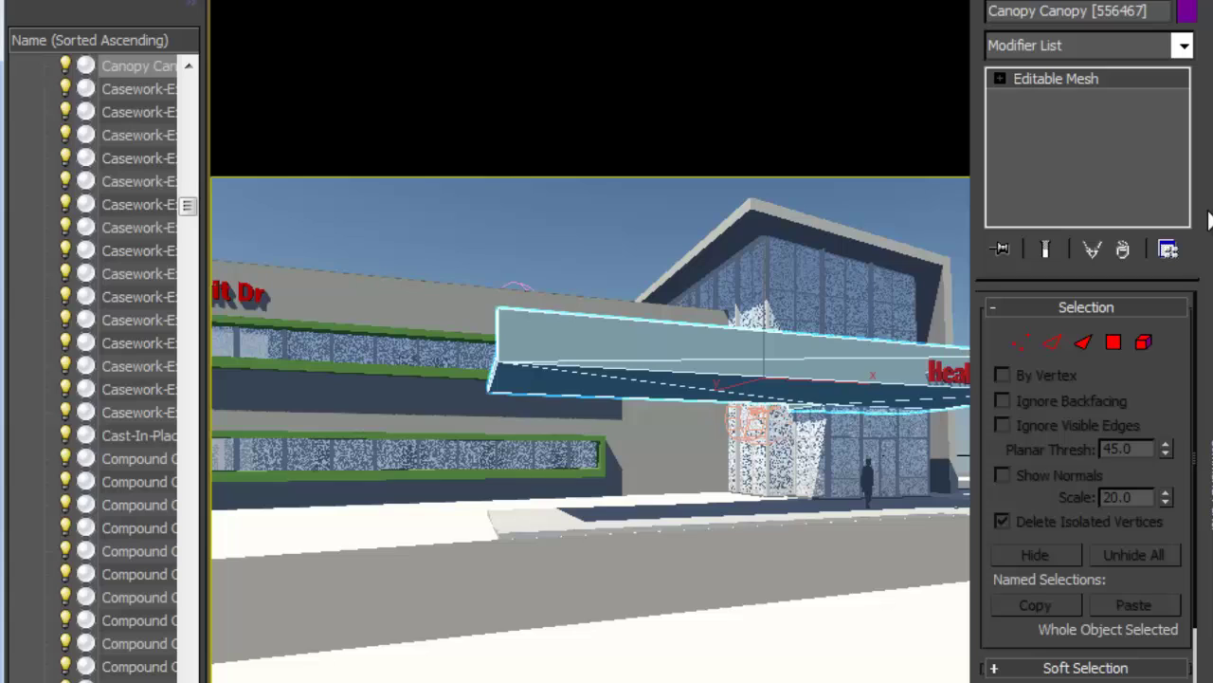
left_click(1082, 341)
left_click_drag(606, 358, 737, 360)
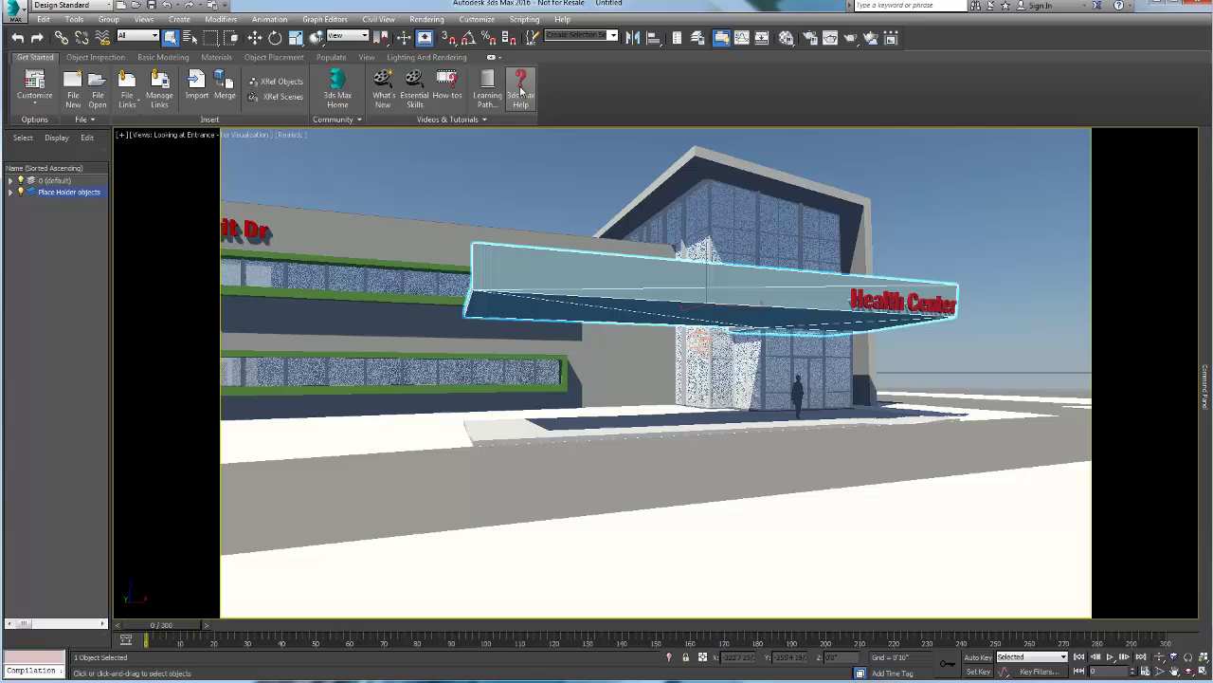
Search the 3ds Max help for 'file link revit'
left_click(521, 91)
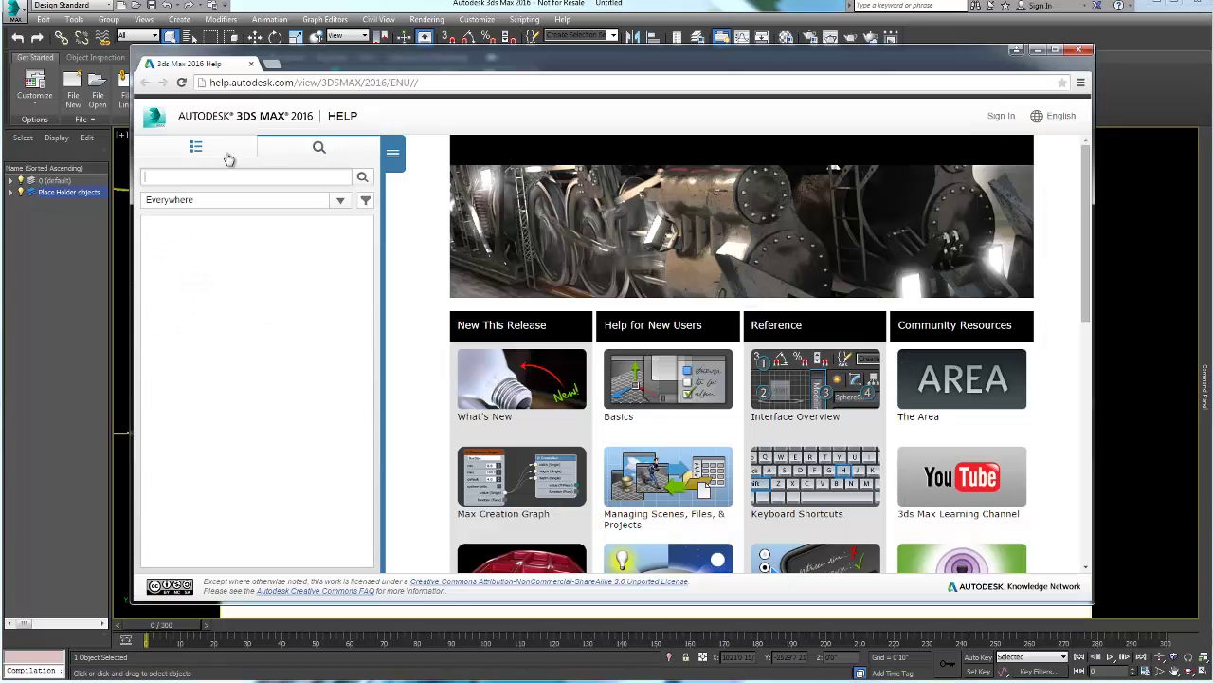
left_click(221, 174)
type("file link revit")
key("Return")
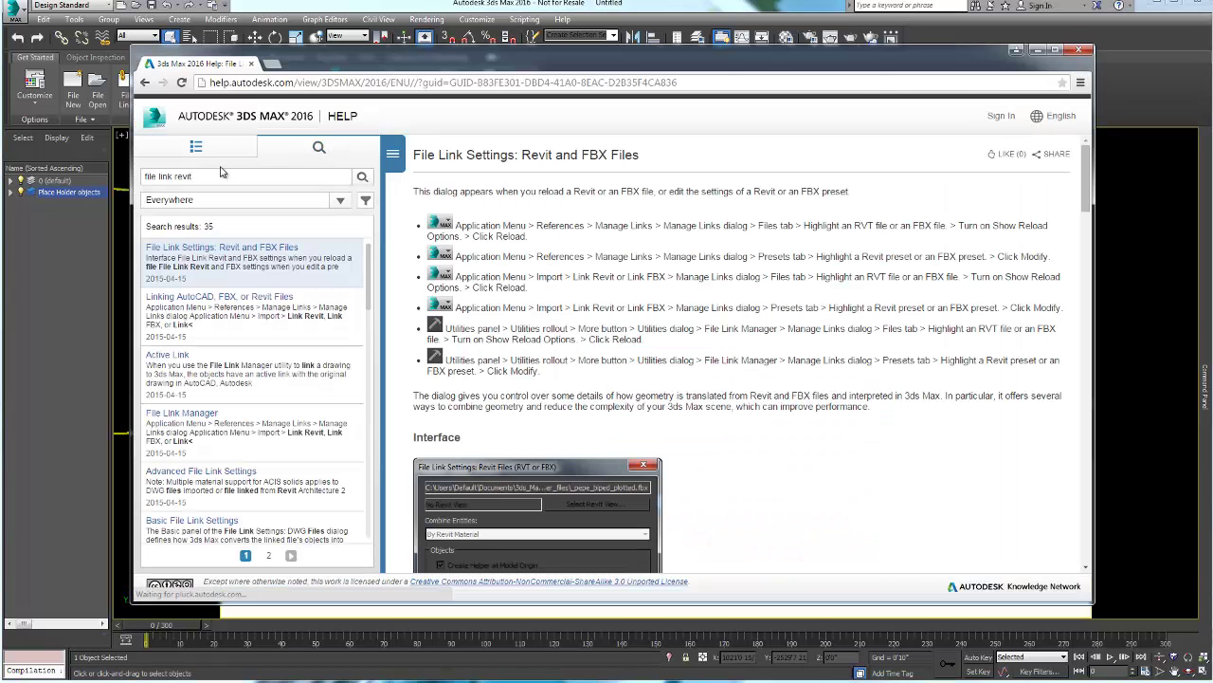